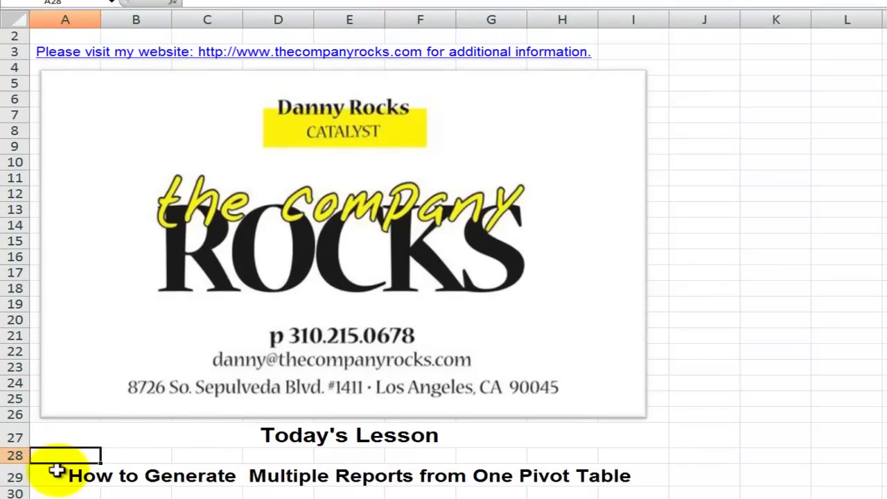
Switch to the Raw Data sheet and select cell A2 inside the sales data
{"action": "left_click", "coordinate": [34, 419]}
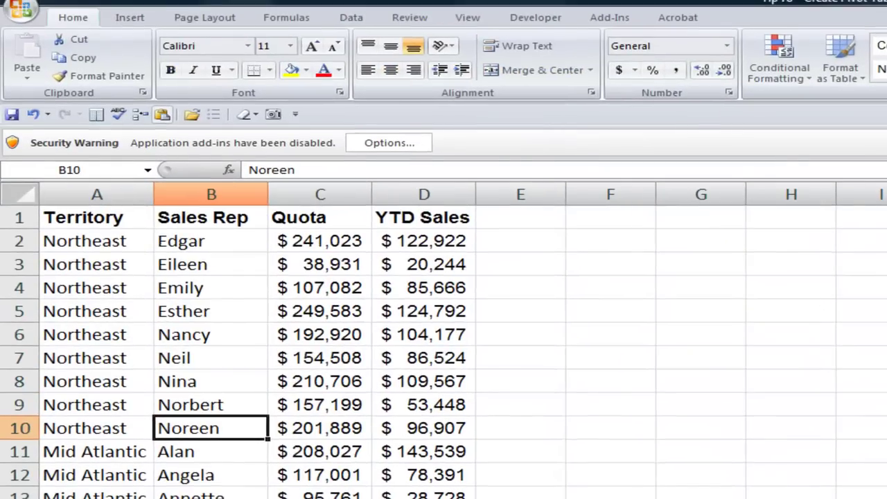
{"action": "left_click", "coordinate": [102, 241]}
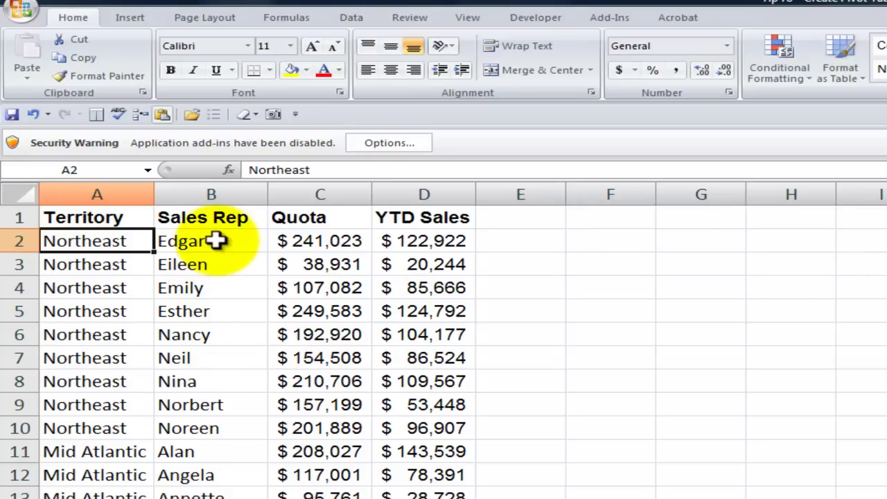
Insert a PivotTable from the sales data on a new worksheet
{"action": "left_click", "coordinate": [140, 21]}
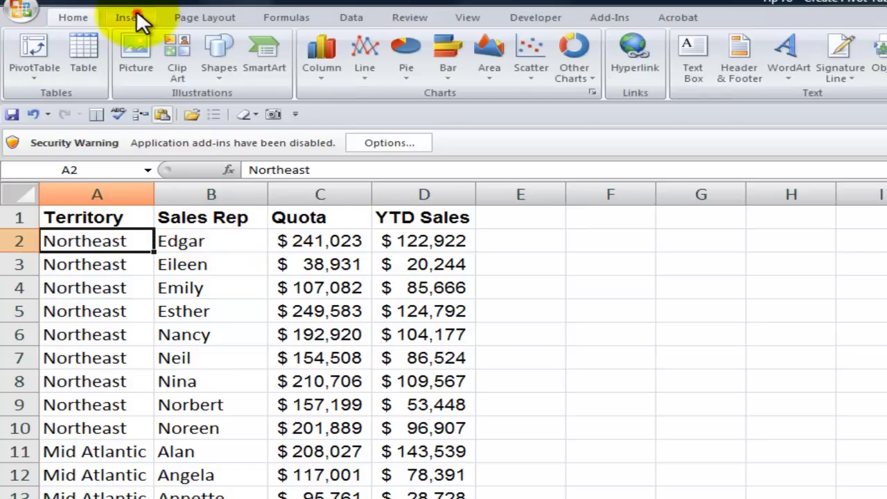
{"action": "left_click", "coordinate": [33, 47]}
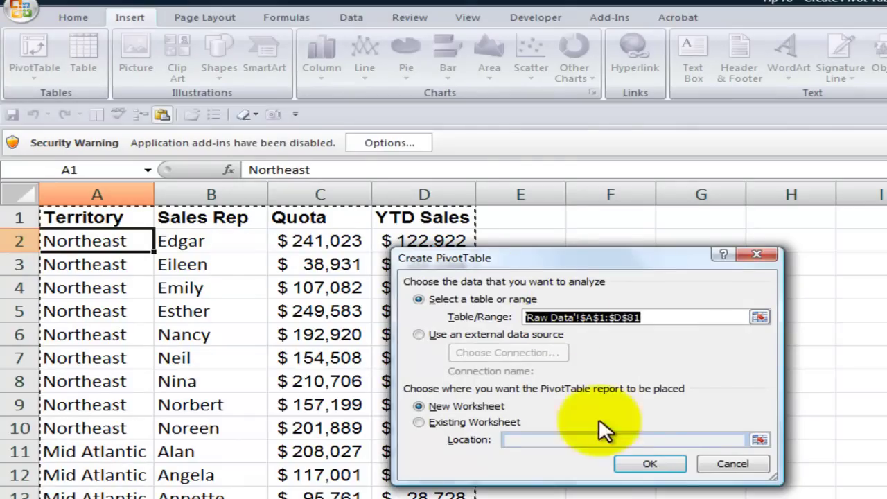
{"action": "left_click", "coordinate": [652, 465]}
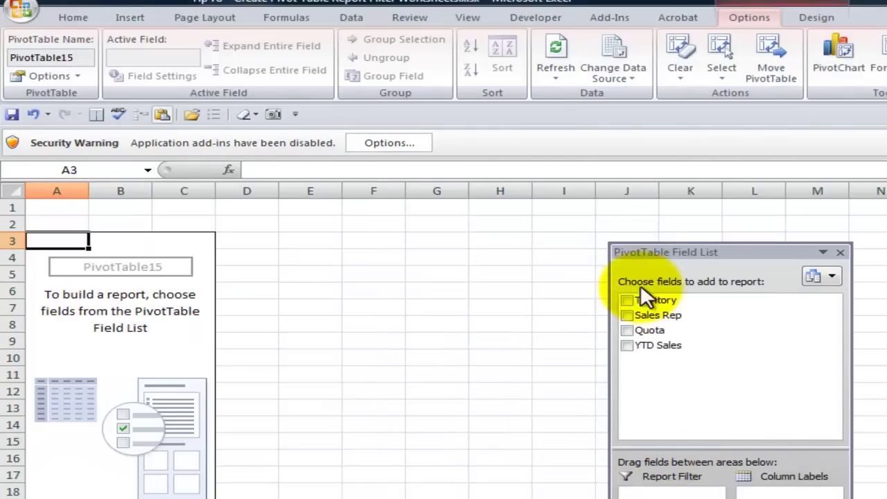
{"action": "left_click_drag", "start_coordinate": [641, 249], "coordinate": [411, 236]}
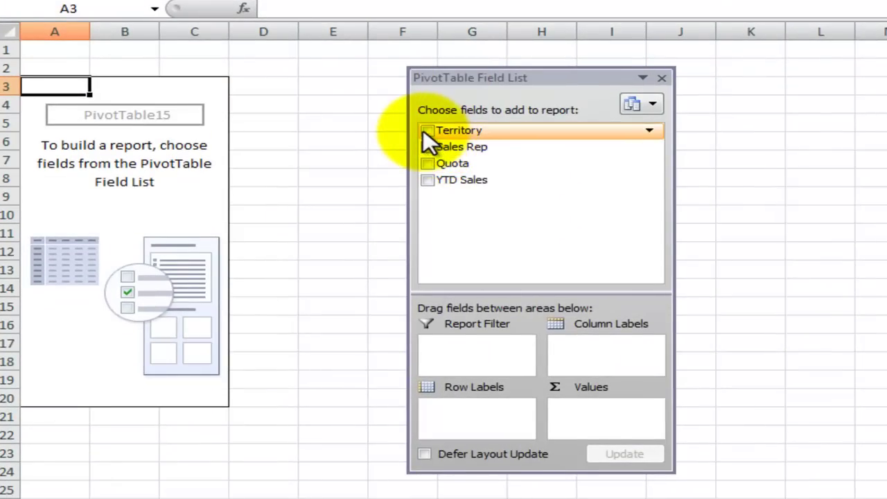
Add Territory, Sales Rep, Quota and YTD Sales fields to the PivotTable
{"action": "left_click", "coordinate": [425, 131]}
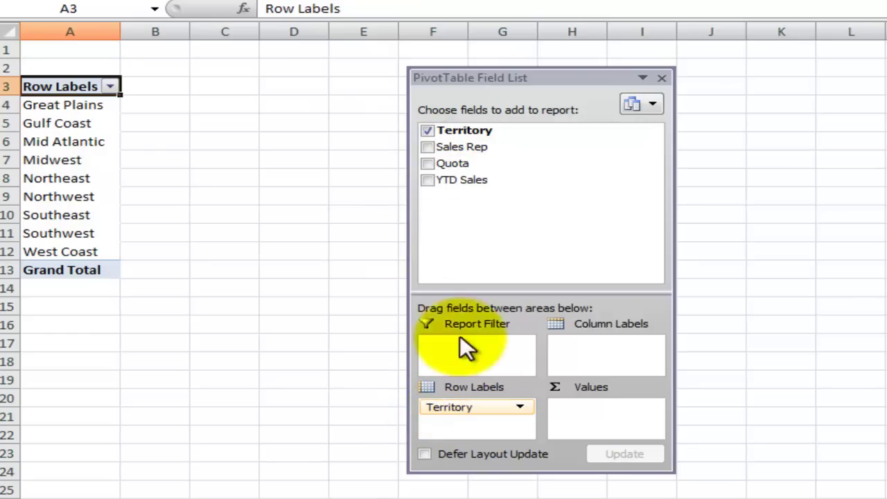
{"action": "left_click", "coordinate": [426, 146]}
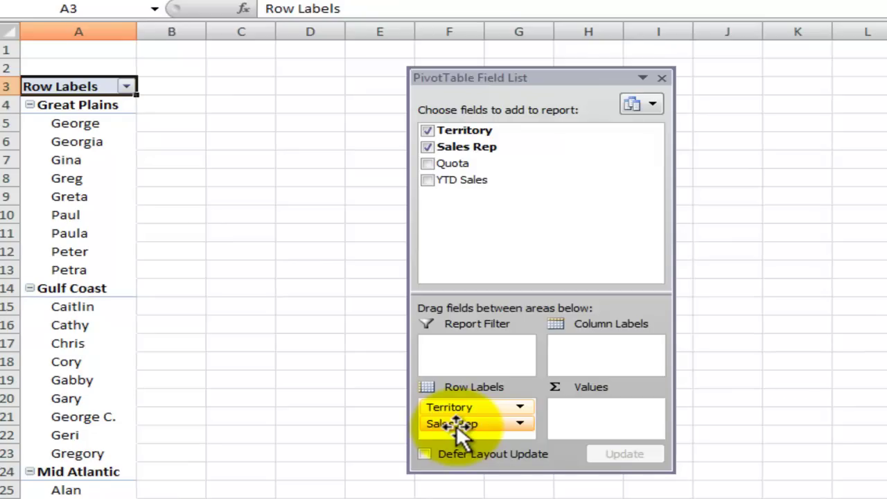
{"action": "left_click", "coordinate": [428, 164]}
{"action": "left_click", "coordinate": [427, 179]}
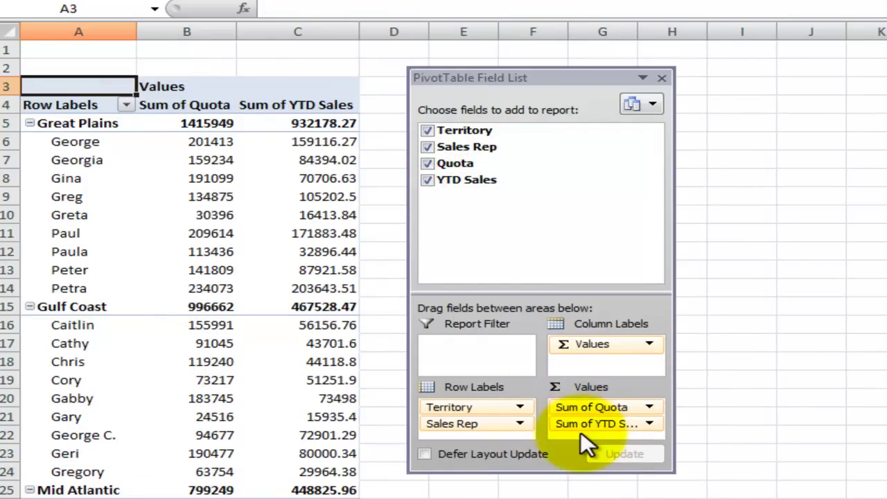
{"action": "mouse_move", "coordinate": [211, 306]}
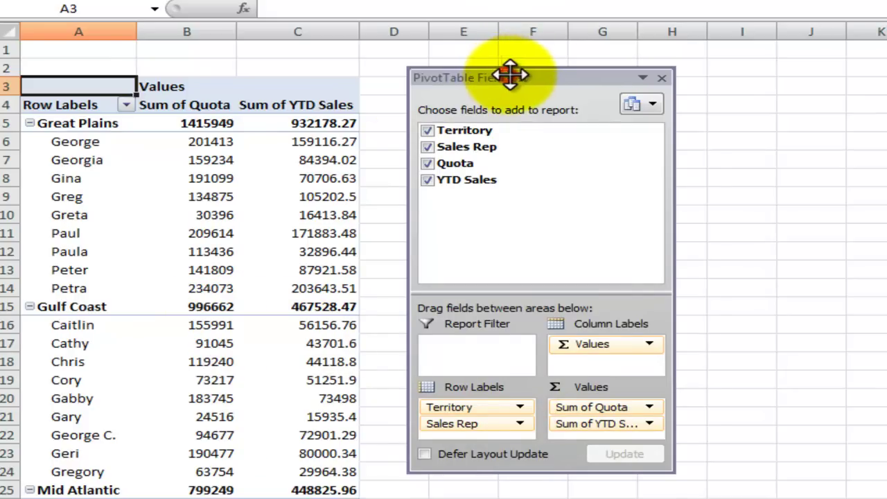
{"action": "left_click_drag", "start_coordinate": [511, 76], "coordinate": [585, 84]}
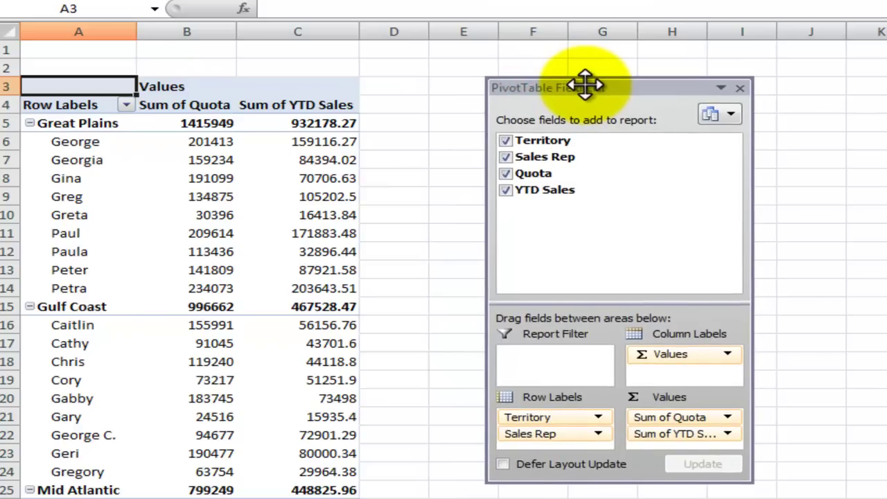
{"action": "mouse_move", "coordinate": [331, 123]}
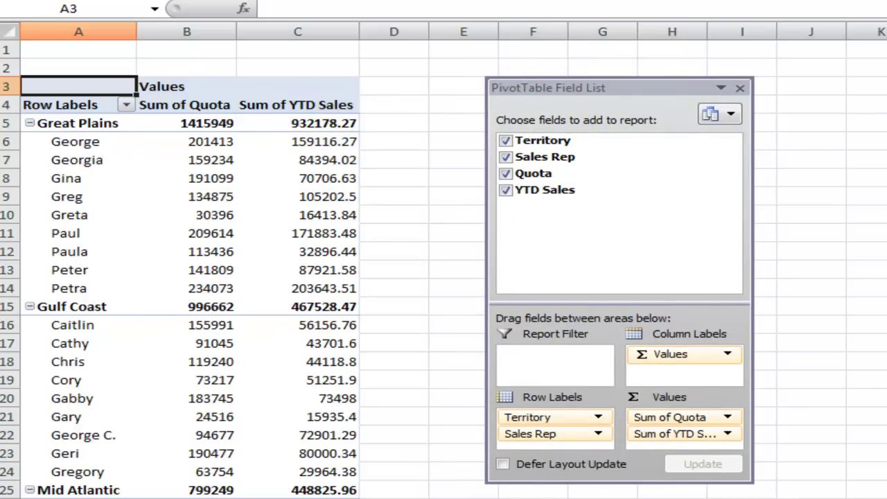
{"action": "key", "text": "ctrl+Page_Down"}
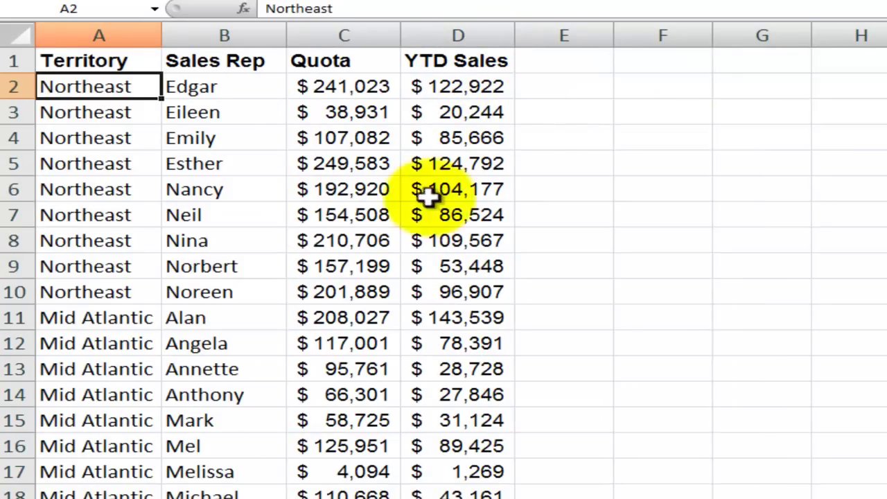
{"action": "key", "text": "ctrl+Page_Up"}
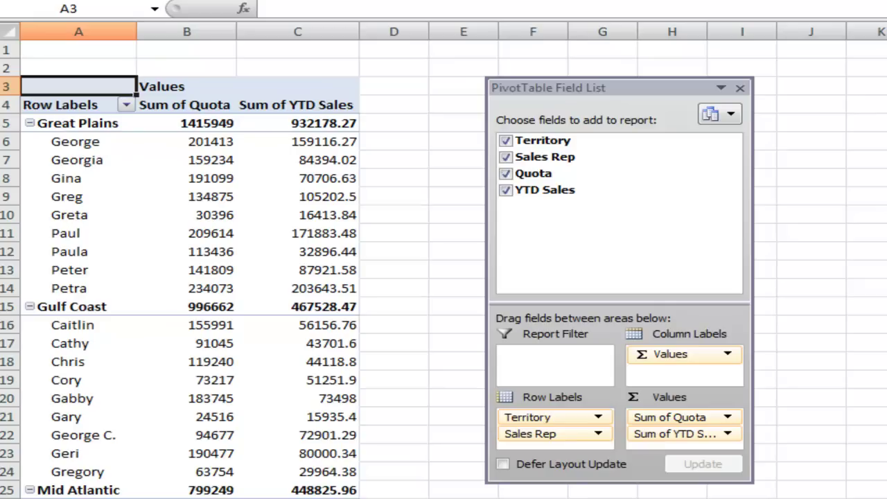
{"action": "left_click", "coordinate": [323, 141]}
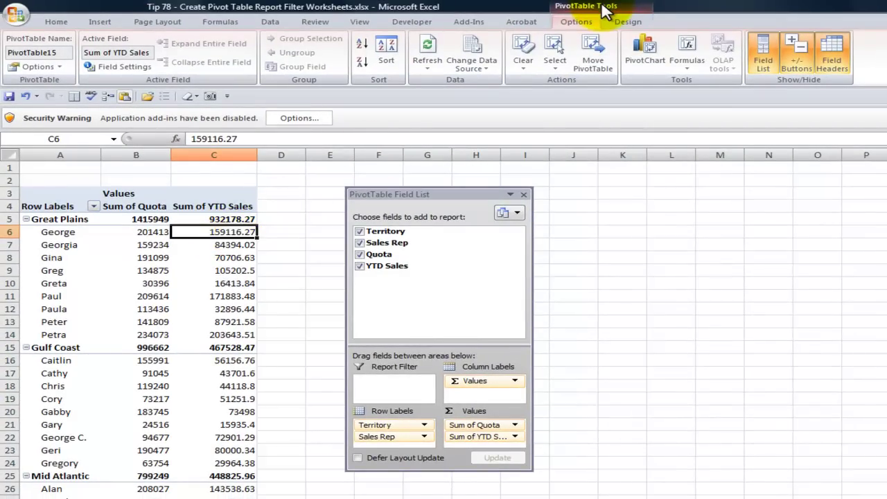
Create a calculated field named Pct of Quota with formula ='YTD Sales'/Quota
{"action": "left_click", "coordinate": [688, 70]}
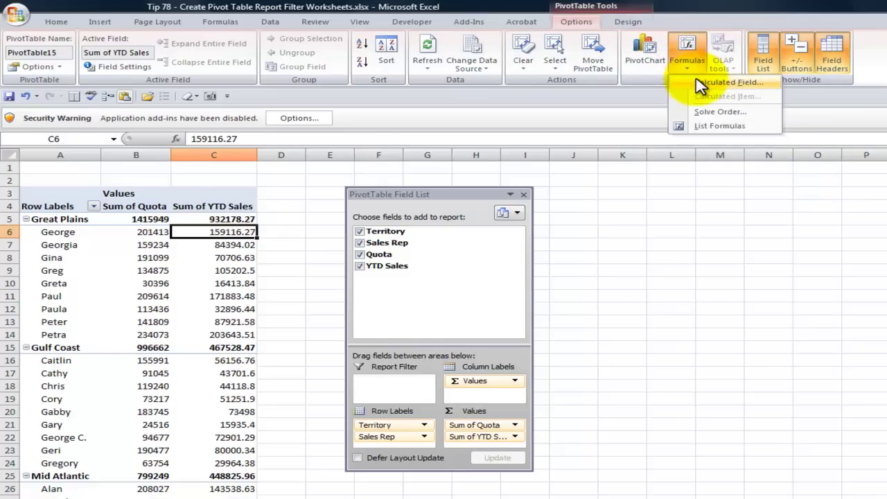
{"action": "left_click", "coordinate": [703, 84]}
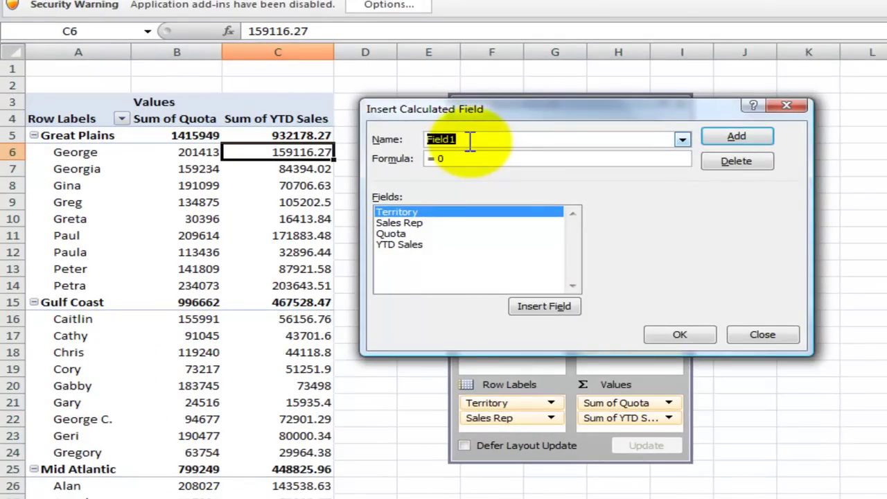
{"action": "type", "text": "Pct of Quota"}
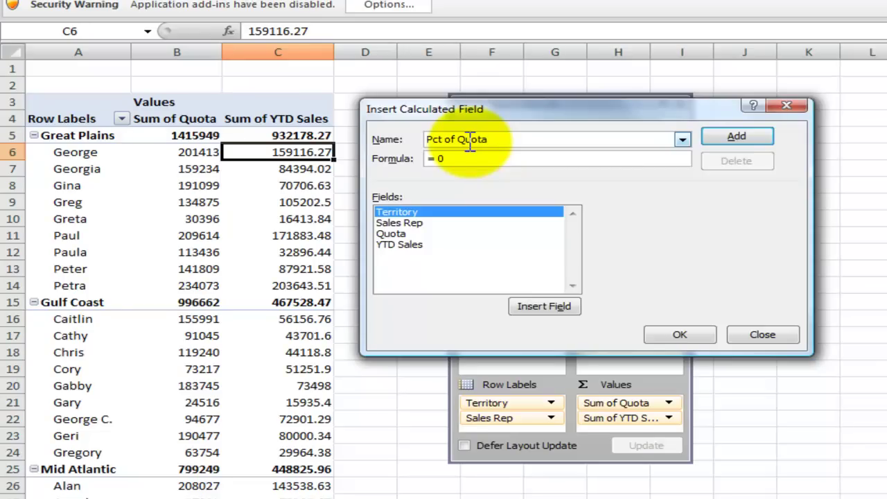
{"action": "left_click", "coordinate": [438, 159]}
{"action": "double_click", "coordinate": [439, 158]}
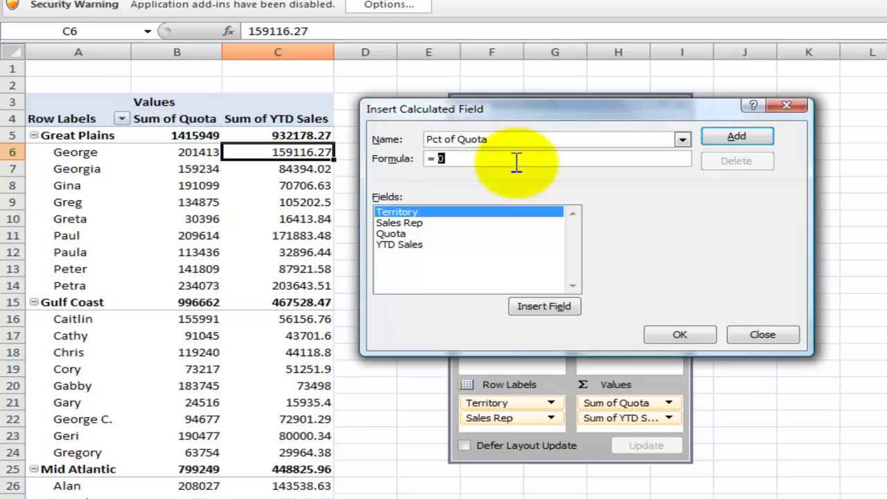
{"action": "key", "text": "Delete"}
{"action": "double_click", "coordinate": [414, 242]}
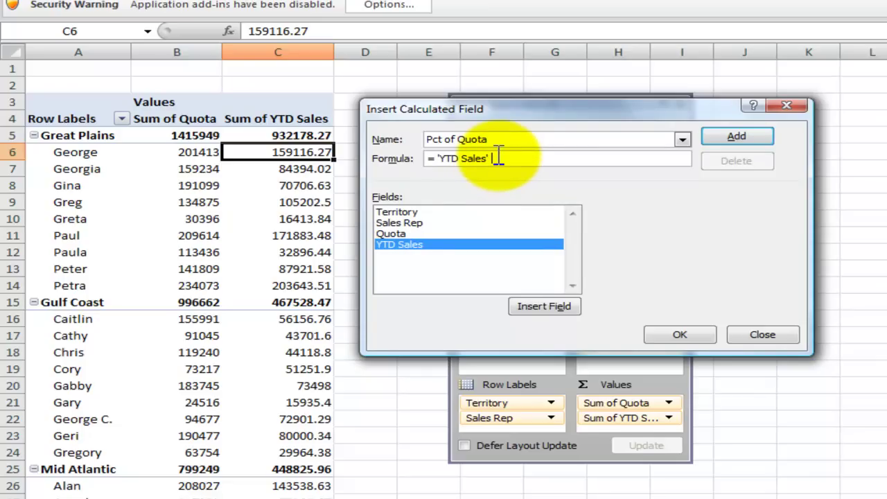
{"action": "type", "text": "/"}
{"action": "double_click", "coordinate": [395, 232]}
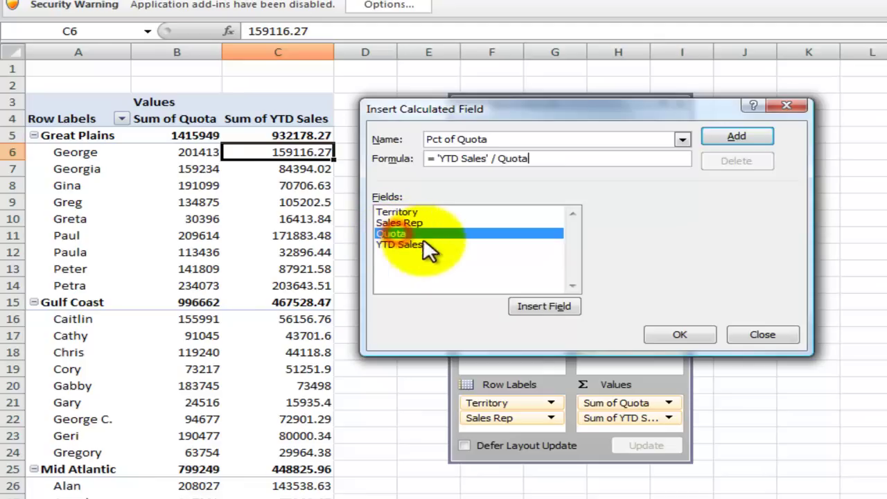
{"action": "left_click", "coordinate": [676, 334]}
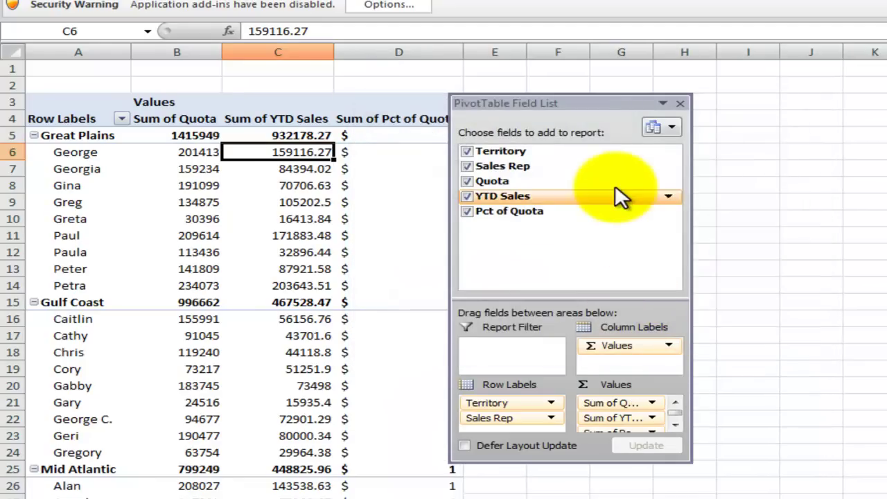
Move the Field List aside and select George's Pct of Quota value in D6
{"action": "left_click_drag", "start_coordinate": [589, 103], "coordinate": [697, 116]}
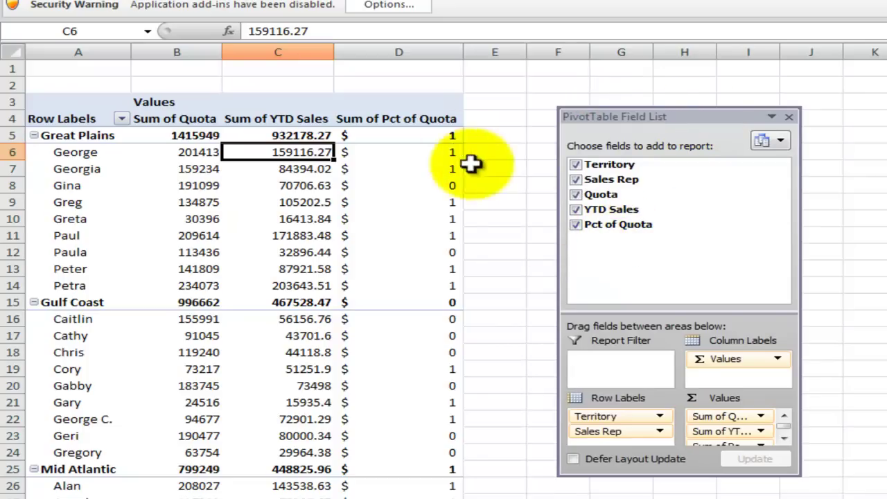
{"action": "mouse_move", "coordinate": [398, 142]}
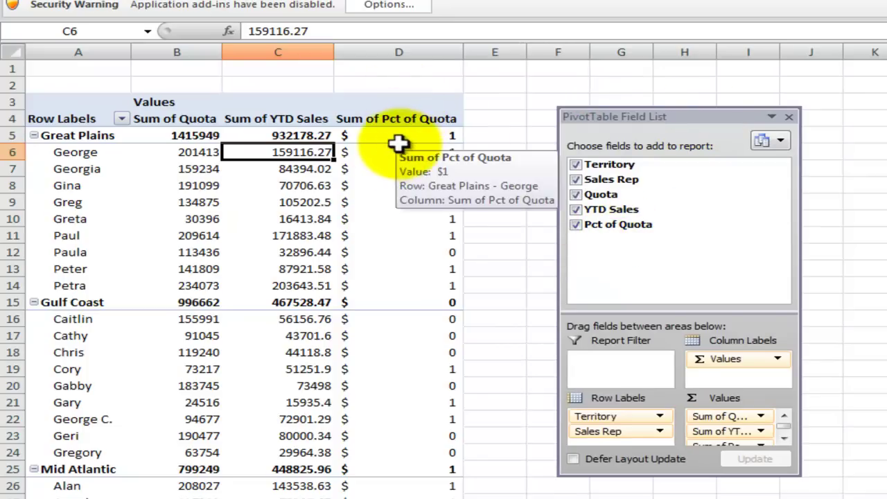
{"action": "left_click", "coordinate": [392, 153]}
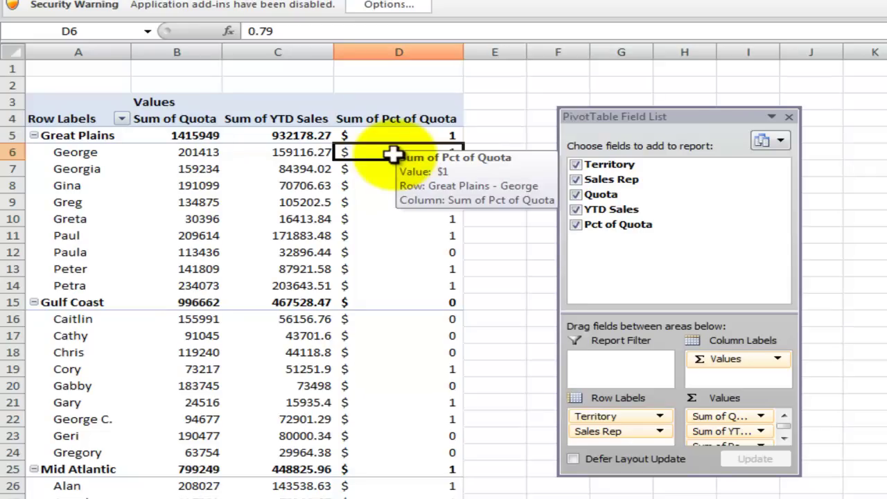
Format the Pct of Quota values as Percentage through Value Field Settings
{"action": "right_click", "coordinate": [376, 152]}
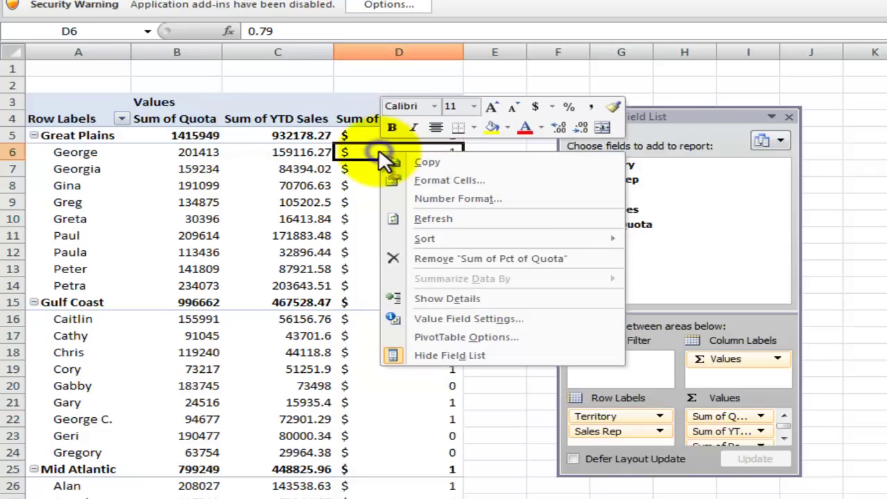
{"action": "left_click", "coordinate": [469, 319]}
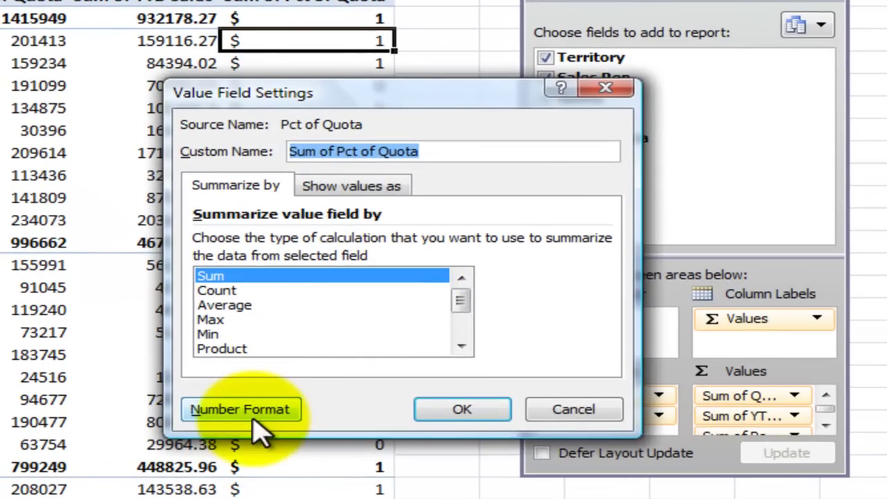
{"action": "left_click", "coordinate": [269, 415]}
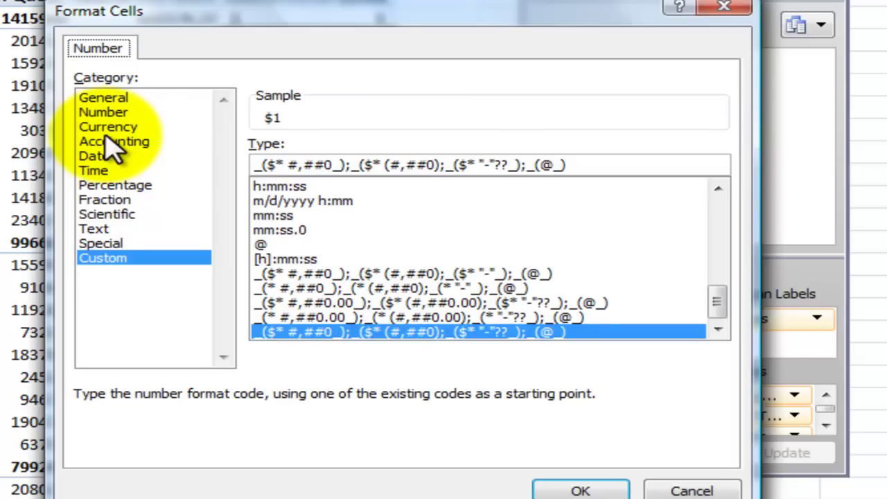
{"action": "left_click", "coordinate": [117, 185]}
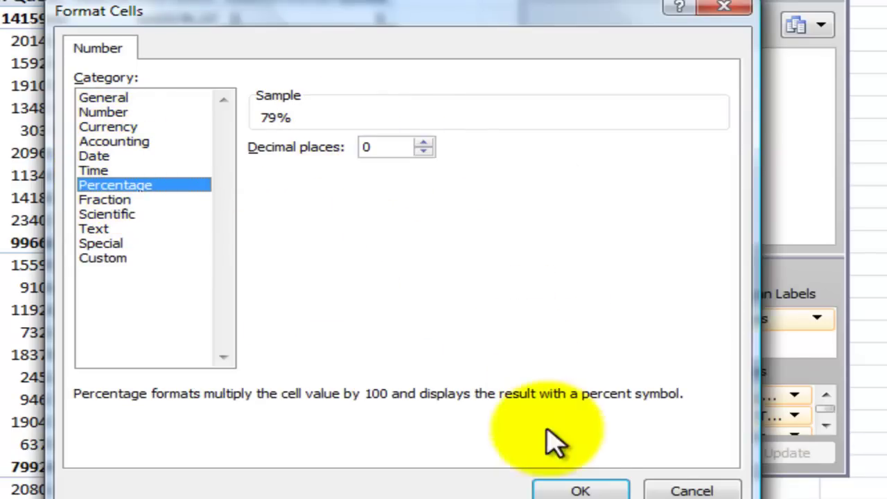
{"action": "left_click", "coordinate": [579, 489]}
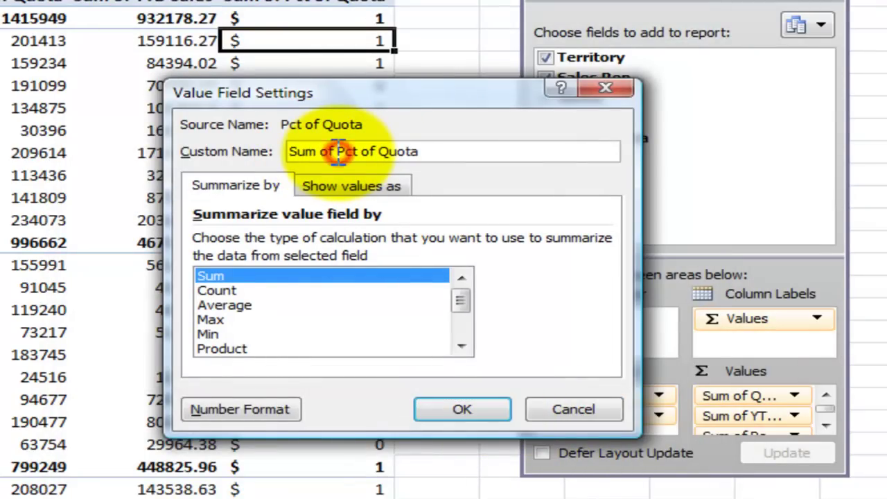
Delete 'Sum of ' from the custom name so it reads Pct of Quota
{"action": "left_click_drag", "start_coordinate": [337, 151], "coordinate": [224, 151]}
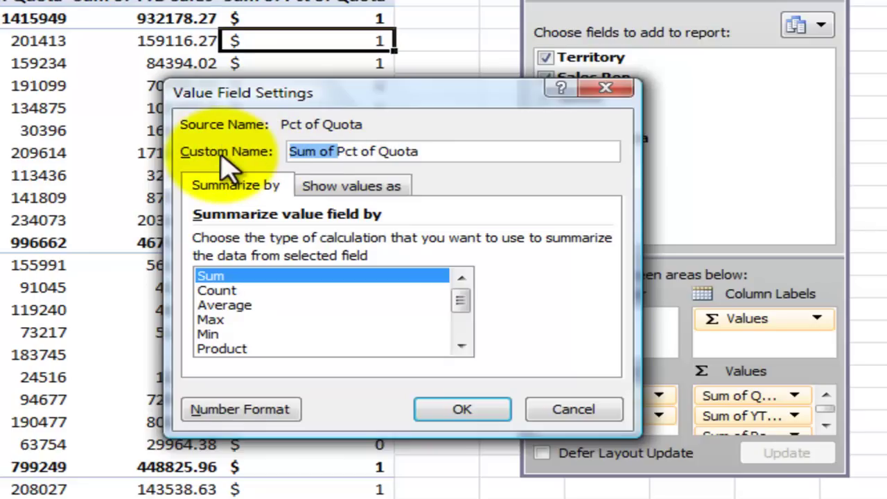
{"action": "key", "text": "Delete"}
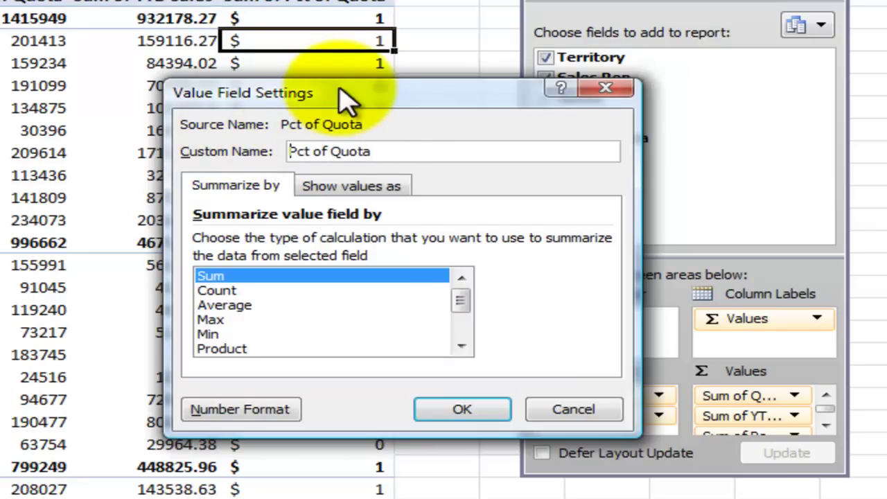
{"action": "left_click_drag", "start_coordinate": [346, 93], "coordinate": [228, 97]}
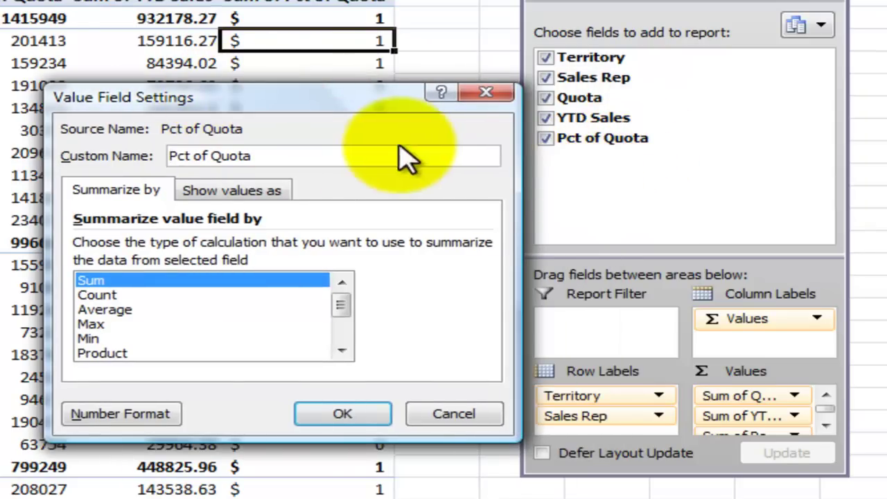
{"action": "left_click", "coordinate": [269, 153]}
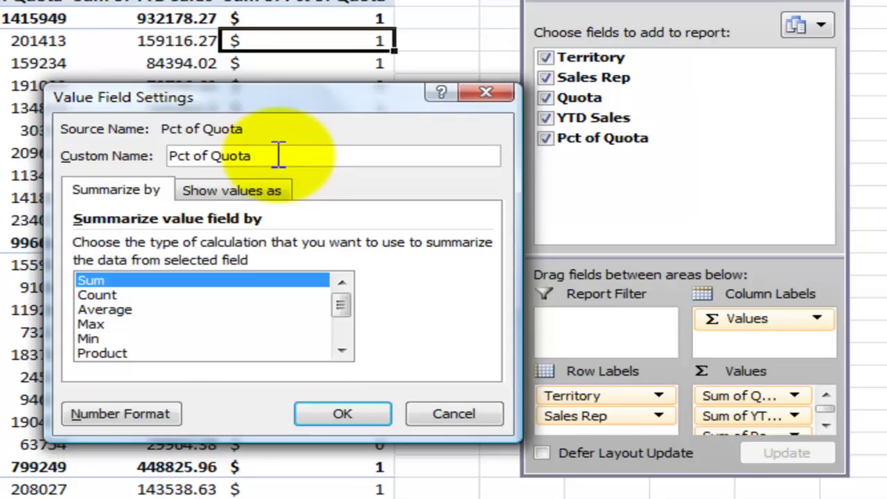
{"action": "left_click", "coordinate": [334, 416]}
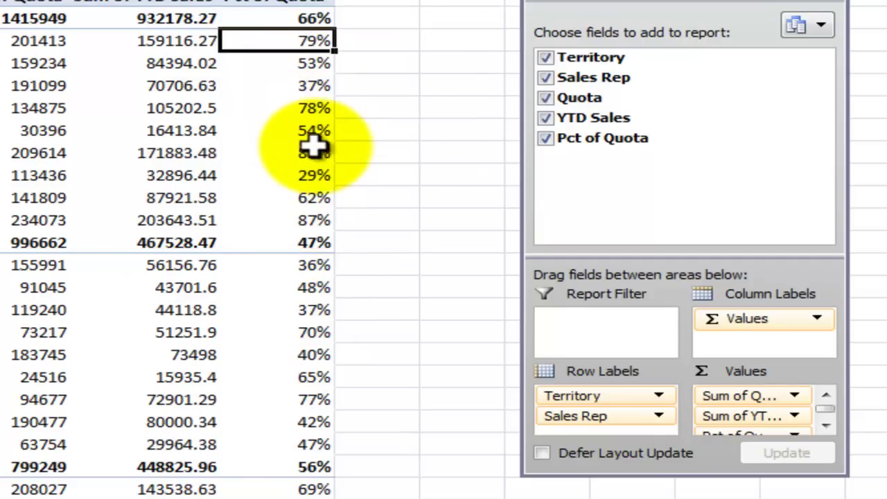
Format the YTD Sales values as Currency with 0 decimal places
{"action": "mouse_move", "coordinate": [315, 134]}
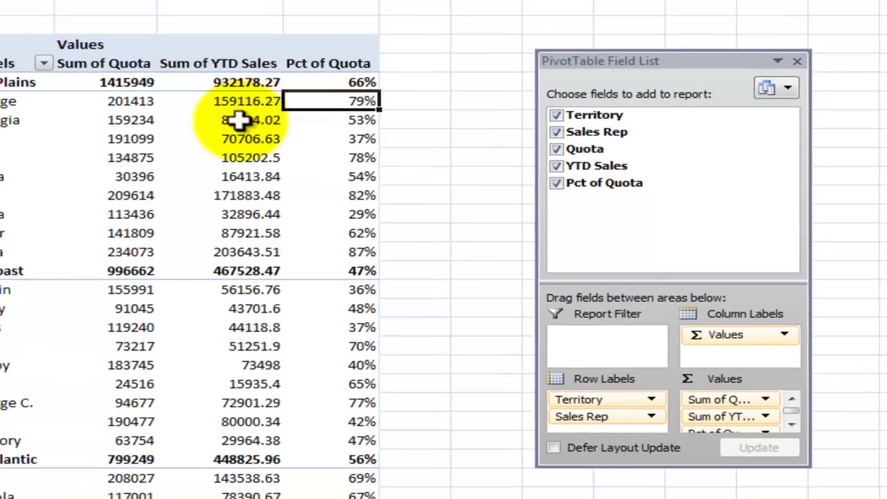
{"action": "mouse_move", "coordinate": [183, 63]}
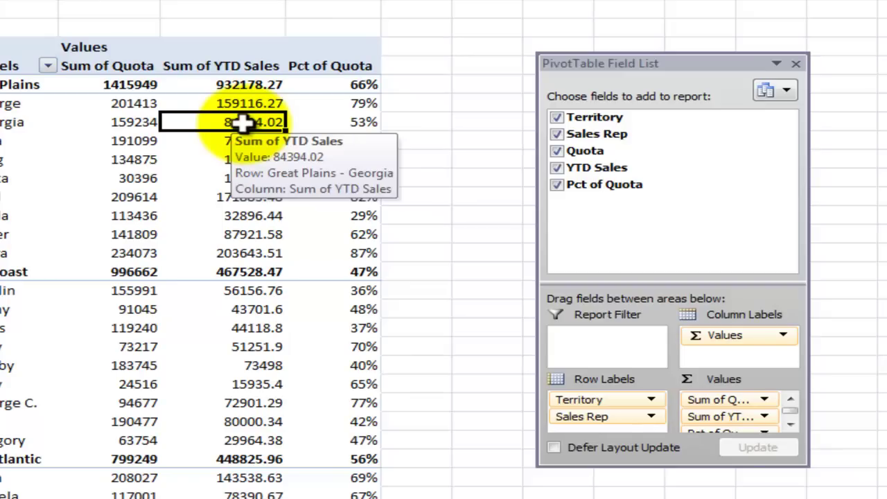
{"action": "right_click", "coordinate": [244, 122]}
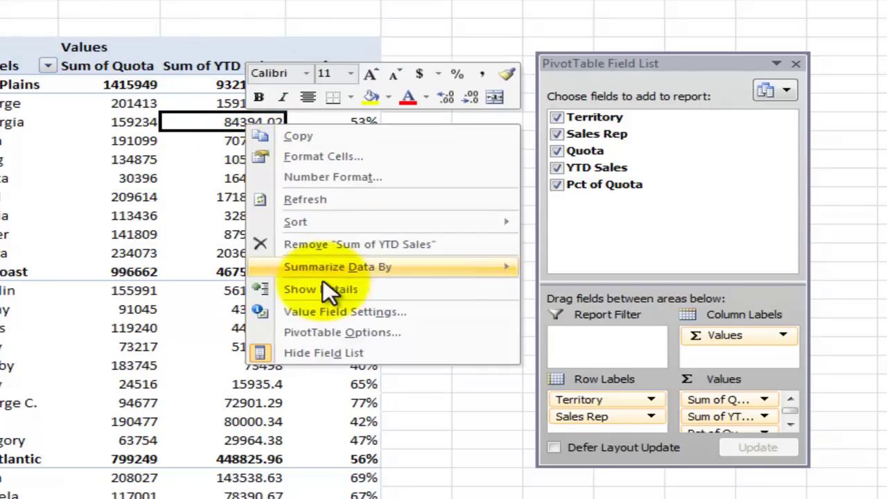
{"action": "left_click", "coordinate": [336, 313]}
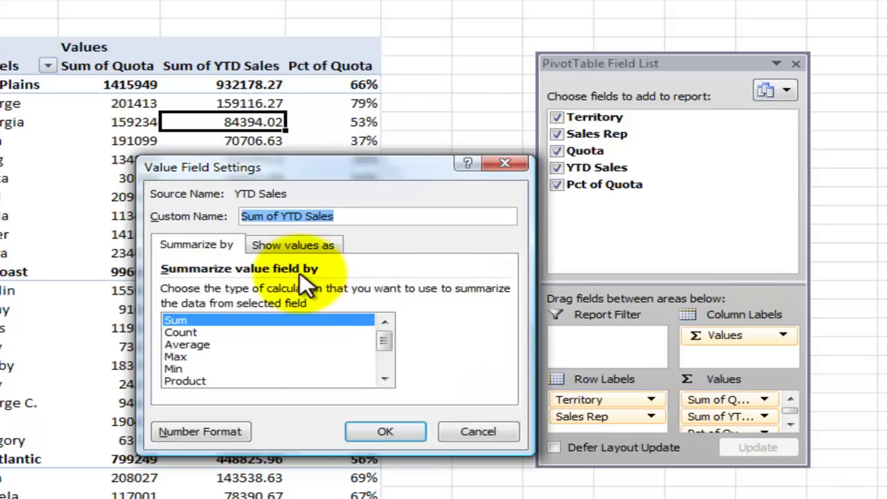
{"action": "left_click", "coordinate": [195, 435]}
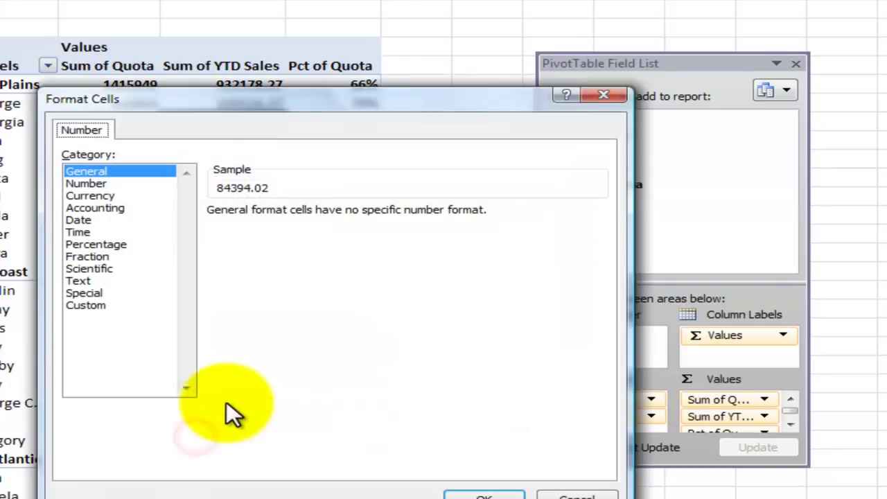
{"action": "left_click", "coordinate": [105, 196]}
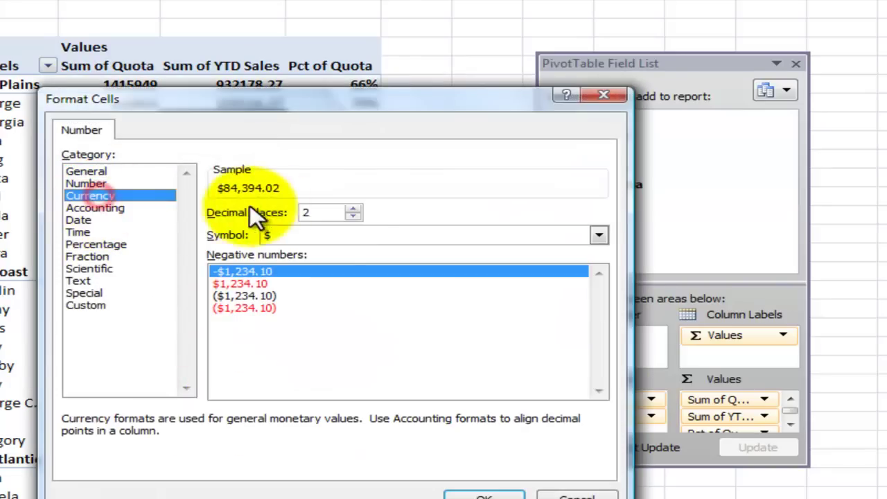
{"action": "double_click", "coordinate": [330, 211]}
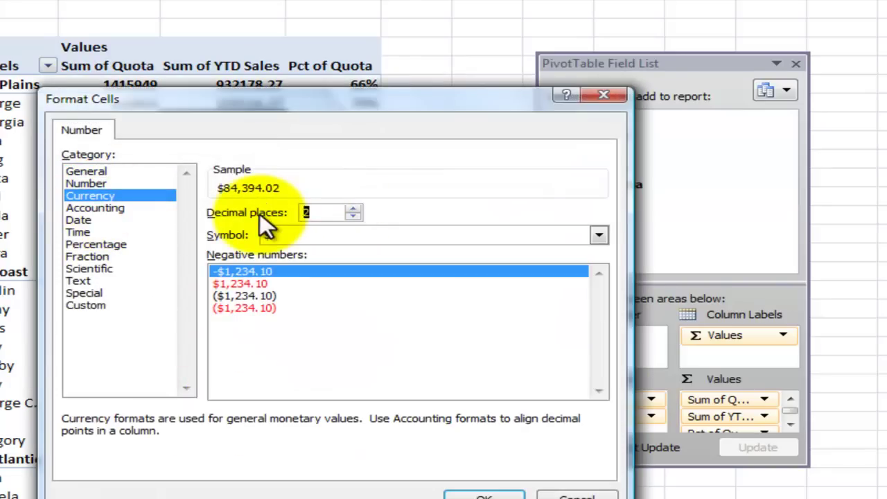
{"action": "type", "text": "0"}
{"action": "left_click", "coordinate": [457, 493]}
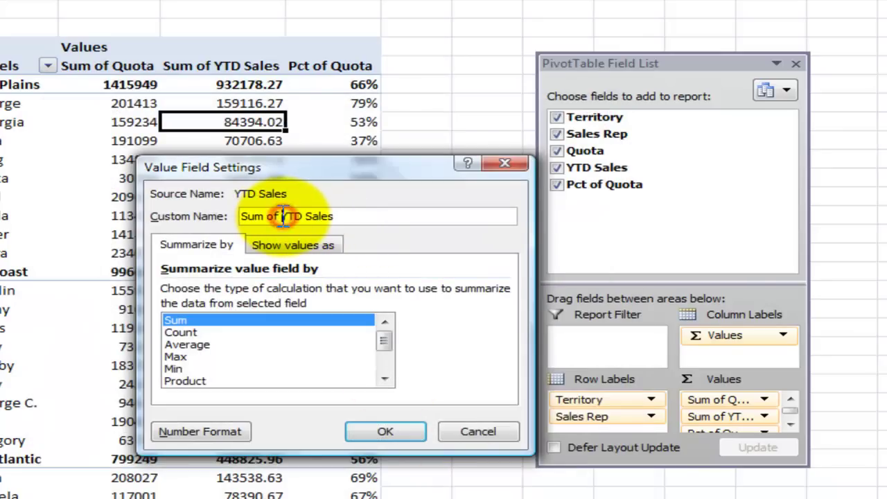
Rename Sum of YTD Sales to YTD Sales, then select Georgia's Sum of Quota value
{"action": "left_click_drag", "start_coordinate": [282, 216], "coordinate": [104, 197]}
{"action": "key", "text": "Delete"}
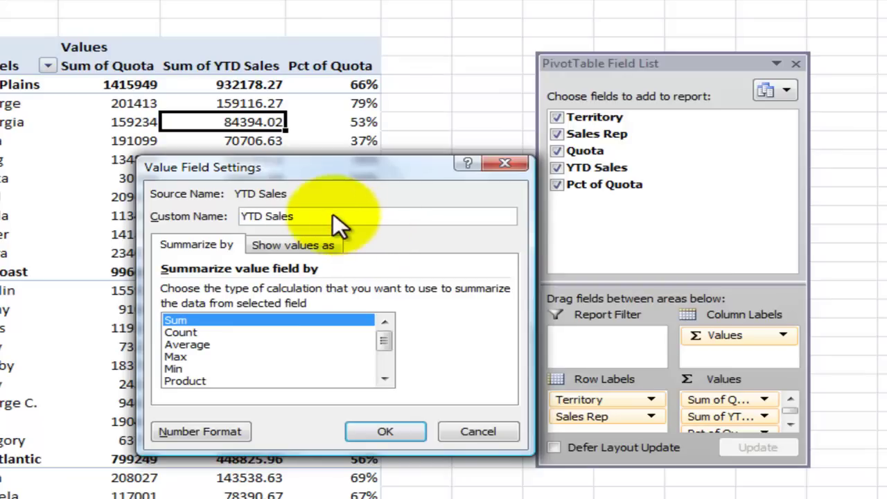
{"action": "left_click", "coordinate": [315, 215]}
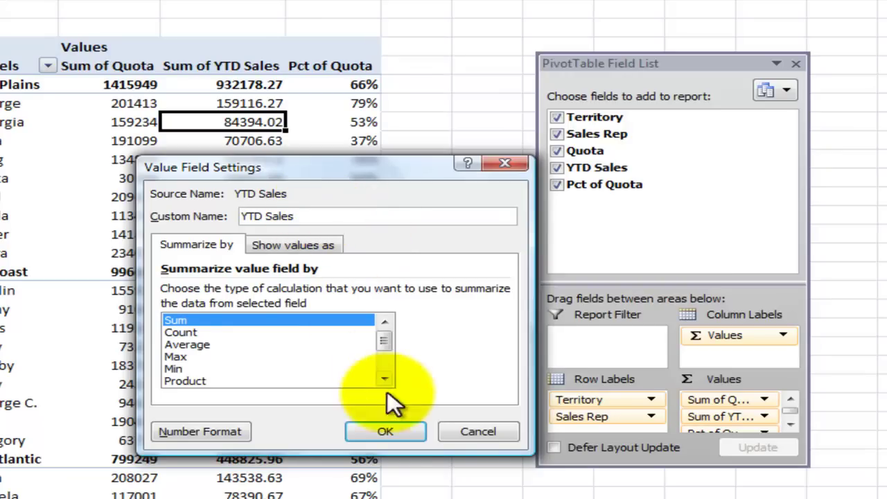
{"action": "left_click", "coordinate": [399, 431]}
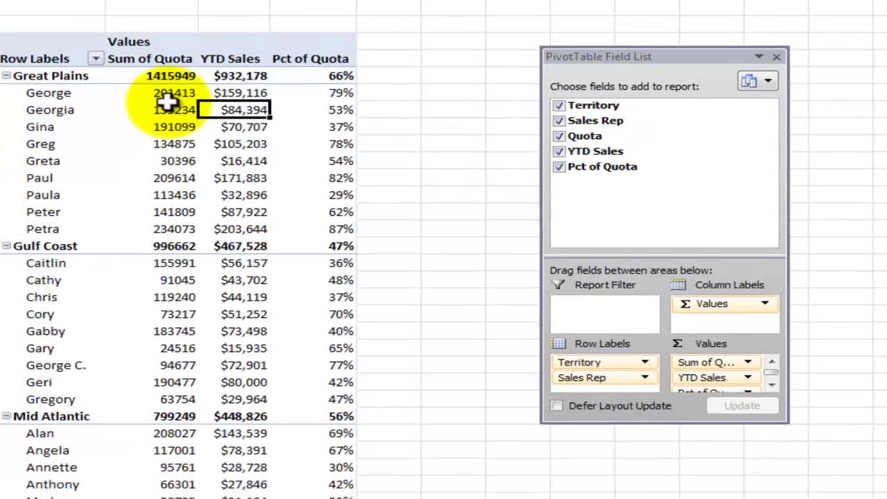
{"action": "left_click", "coordinate": [167, 106]}
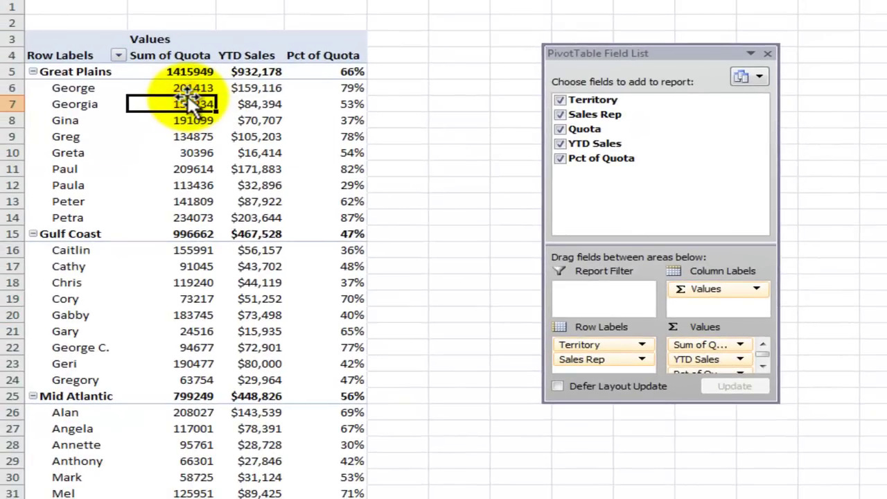
Format the Sum of Quota values as Currency with 0 decimal places
{"action": "right_click", "coordinate": [159, 108]}
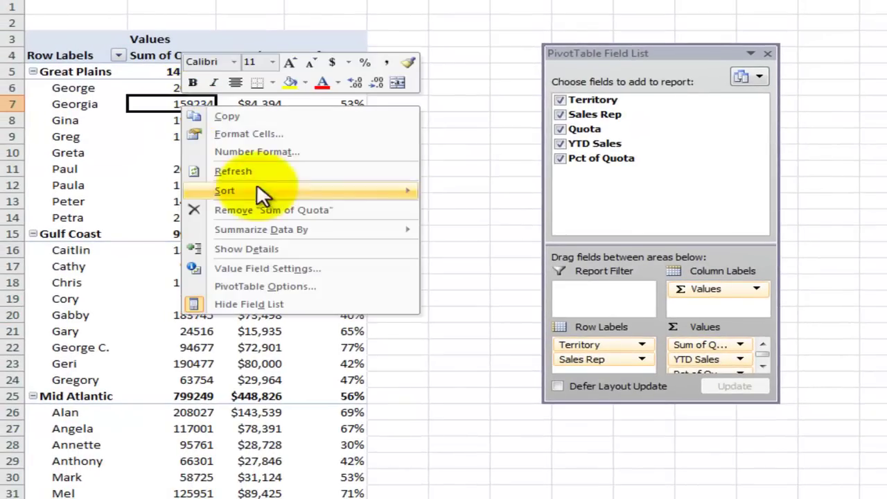
{"action": "left_click", "coordinate": [265, 264]}
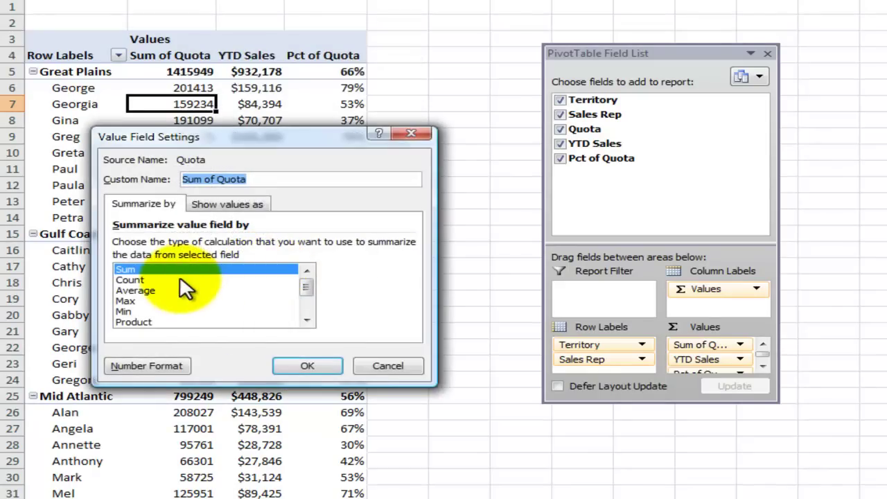
{"action": "left_click", "coordinate": [149, 364]}
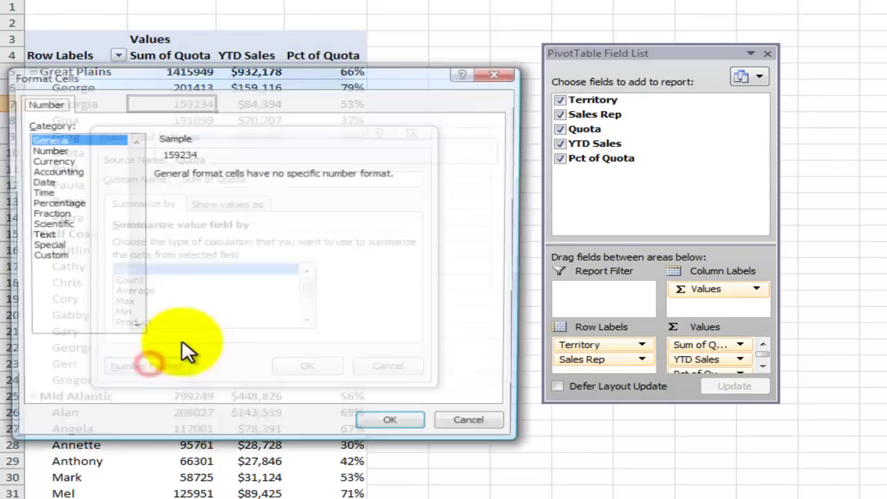
{"action": "left_click", "coordinate": [52, 161]}
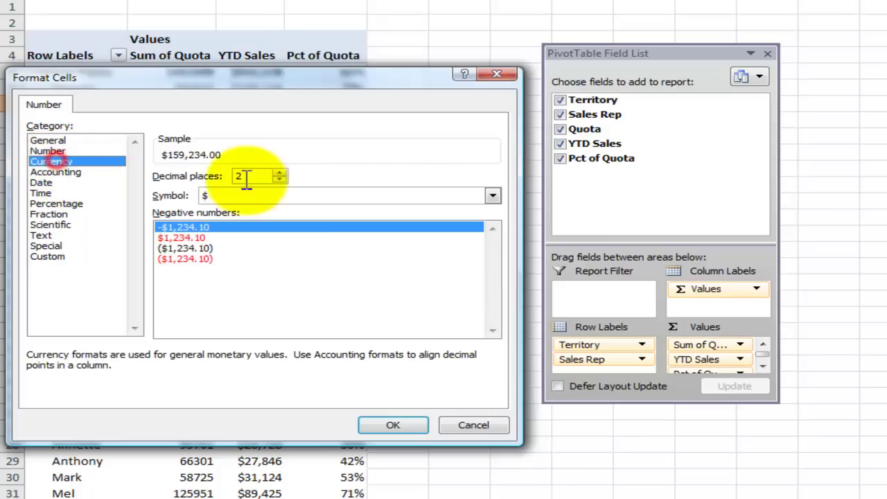
{"action": "double_click", "coordinate": [239, 177]}
{"action": "type", "text": "0"}
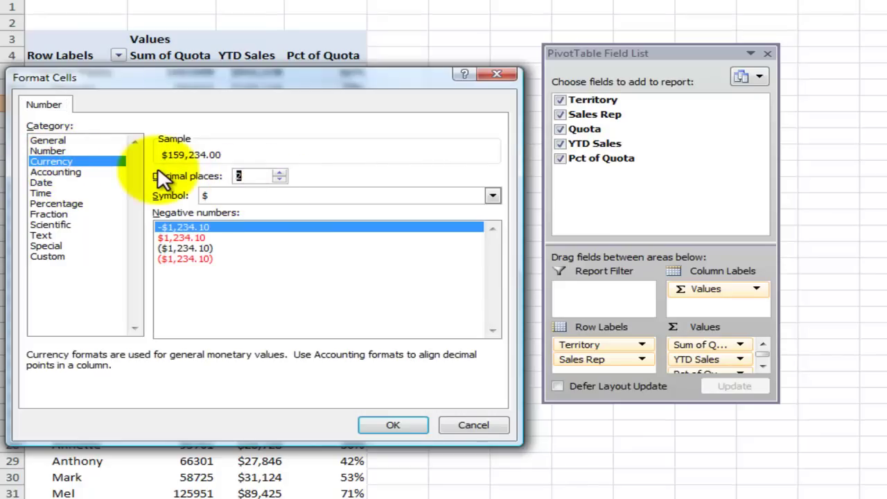
{"action": "left_click", "coordinate": [381, 422]}
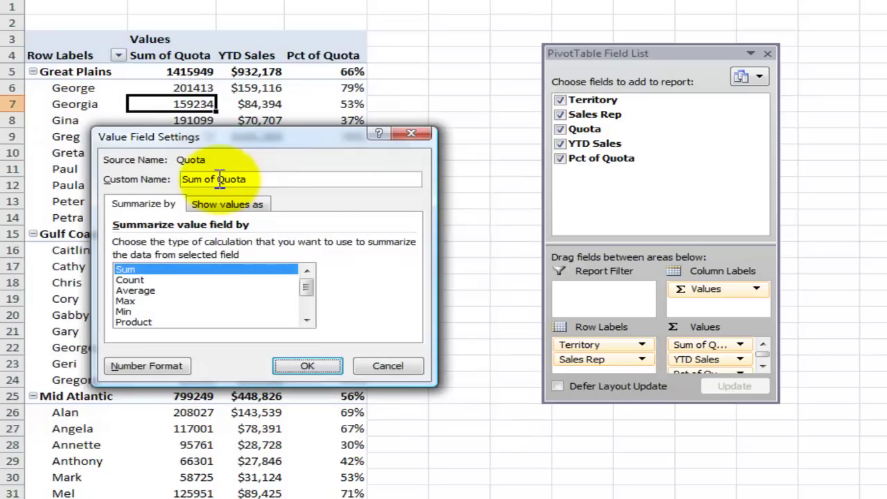
Rename the field from Sum of Quota to 'Quota ' and apply
{"action": "left_click_drag", "start_coordinate": [215, 178], "coordinate": [77, 187]}
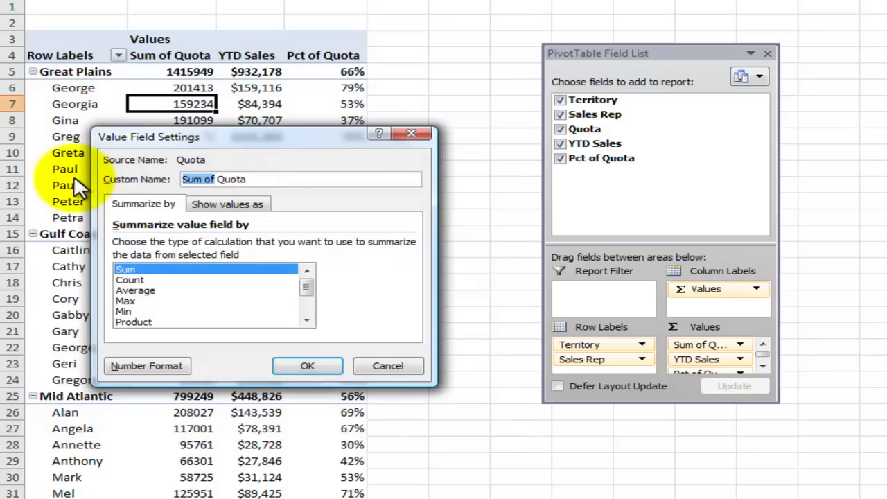
{"action": "left_click", "coordinate": [220, 178]}
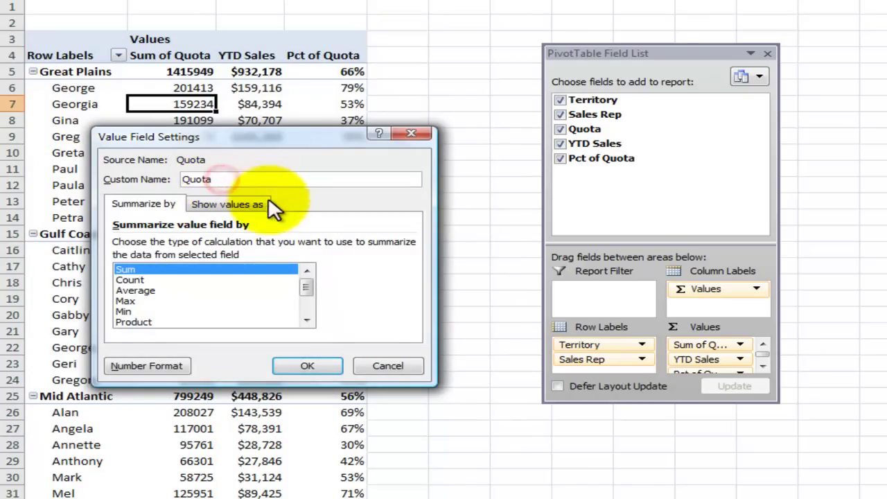
{"action": "left_click", "coordinate": [307, 365]}
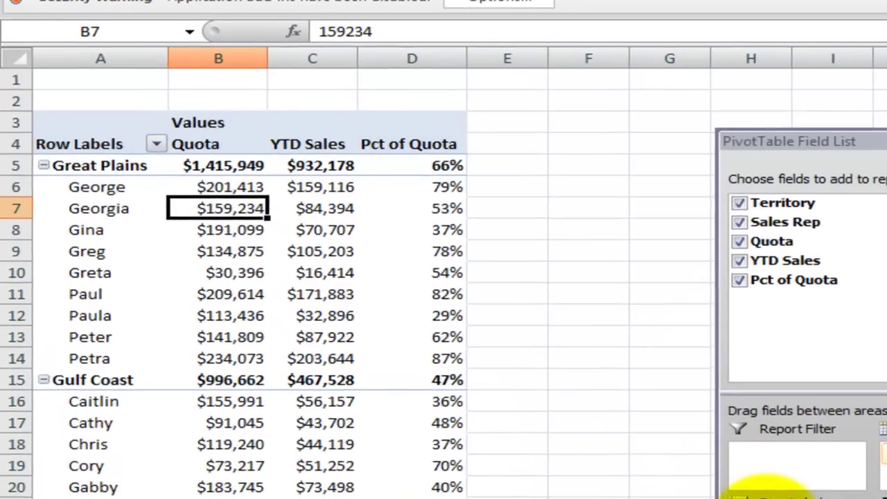
Move the Territory field from Row Labels to the Report Filter
{"action": "mouse_move", "coordinate": [272, 430]}
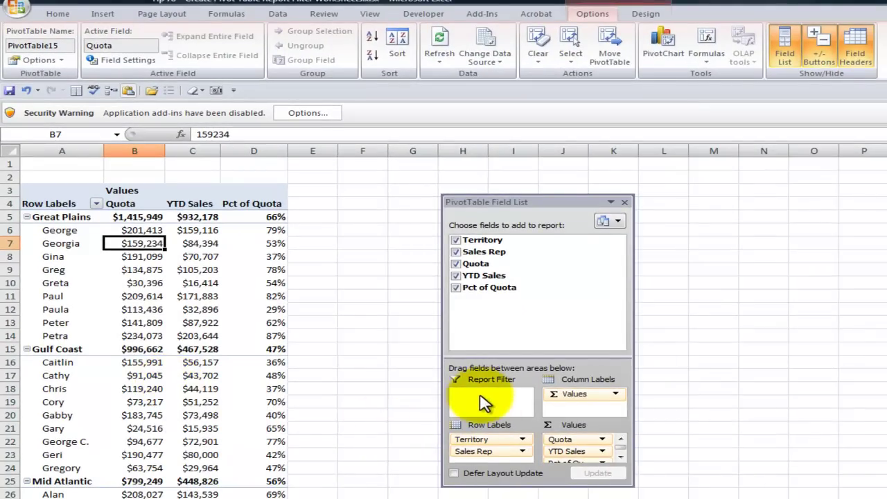
{"action": "left_click", "coordinate": [522, 439]}
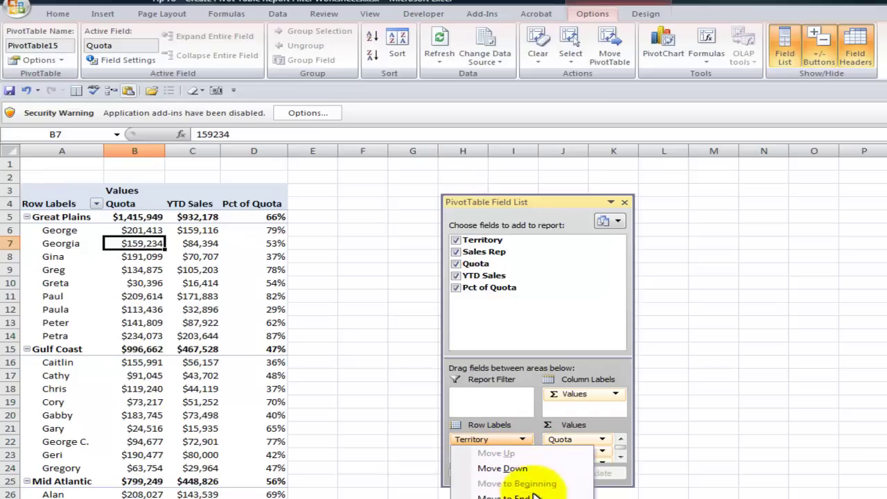
{"action": "left_click", "coordinate": [526, 498]}
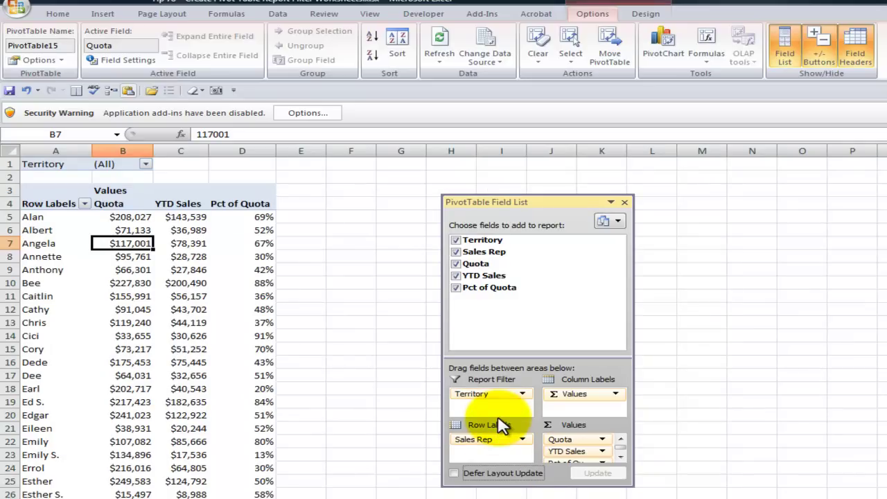
Filter Territory to Mid Atlantic, then to West Coast, showing nine reps and $1,290,282 Quota
{"action": "left_click", "coordinate": [145, 164]}
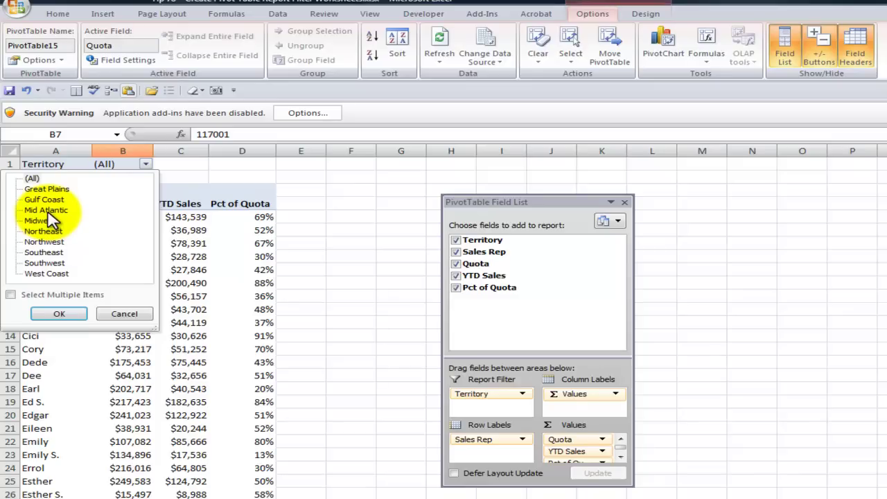
{"action": "left_click", "coordinate": [59, 313]}
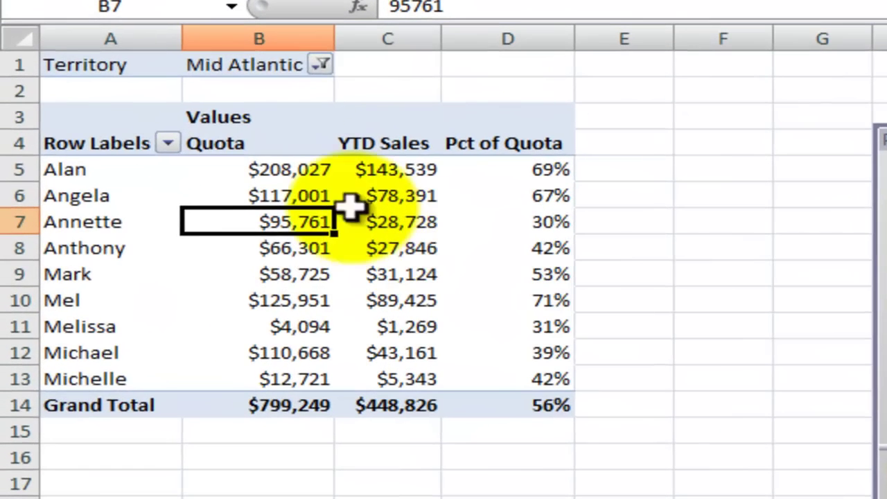
{"action": "left_click", "coordinate": [162, 165]}
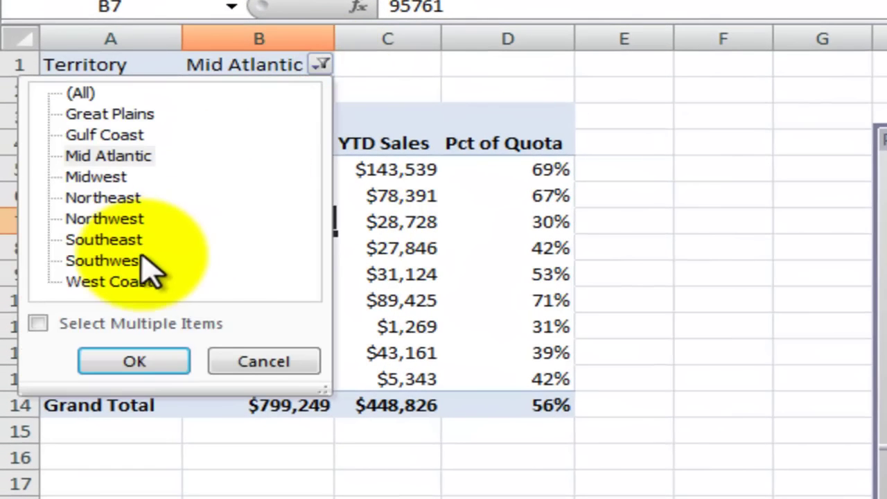
{"action": "left_click", "coordinate": [124, 282]}
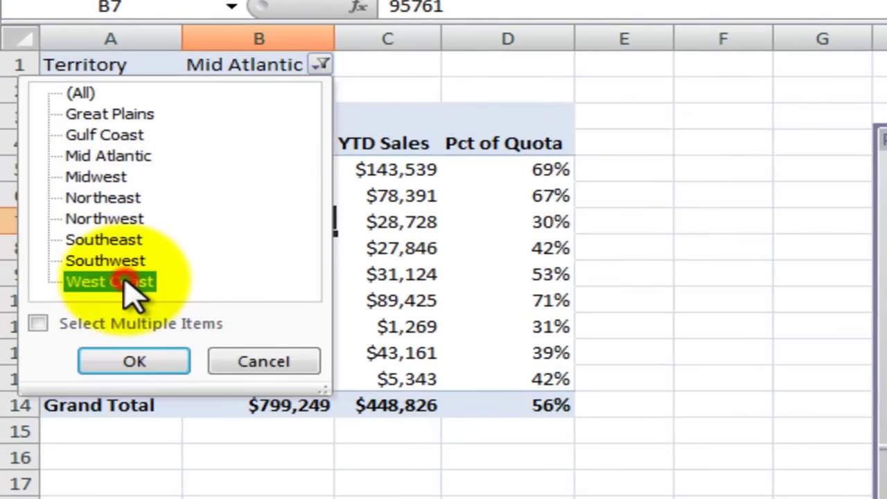
{"action": "left_click", "coordinate": [131, 362]}
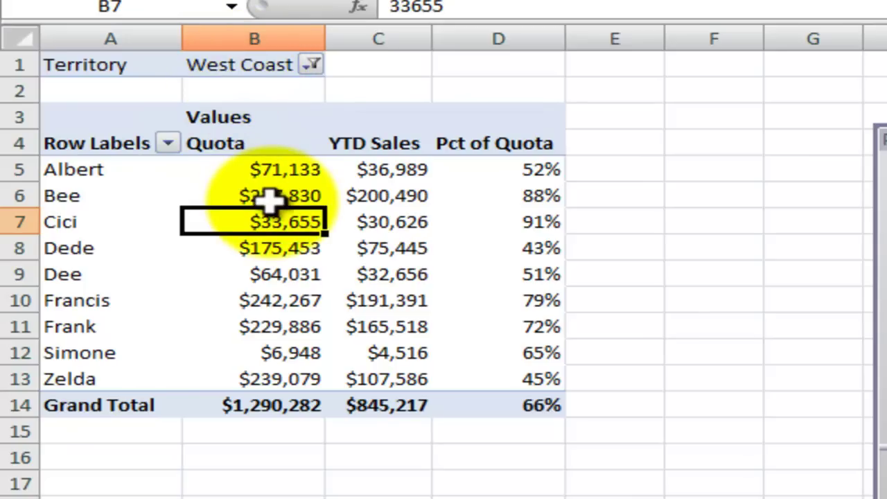
{"action": "mouse_move", "coordinate": [270, 201]}
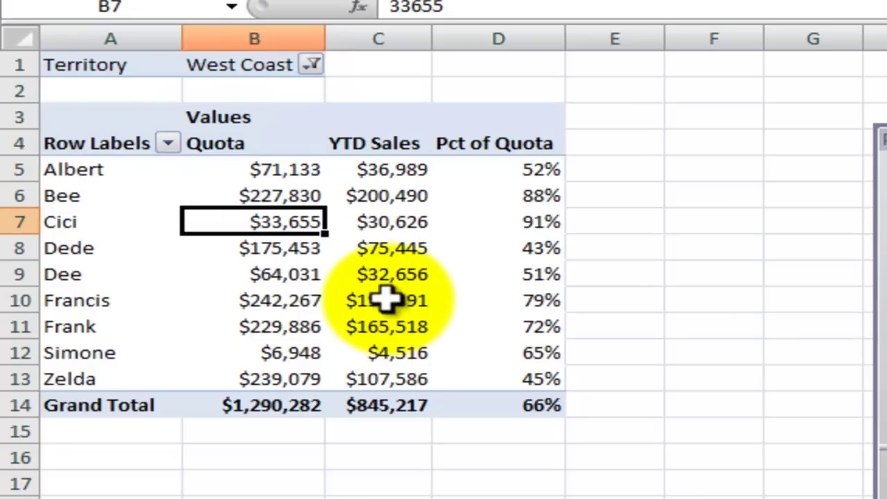
{"action": "mouse_move", "coordinate": [386, 298]}
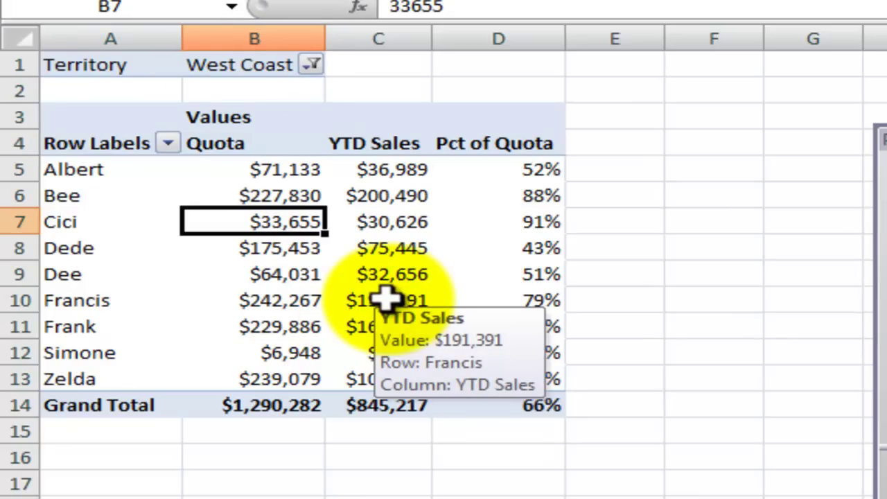
Set the Territory report filter back to (All) to list every sales rep
{"action": "left_click", "coordinate": [313, 67]}
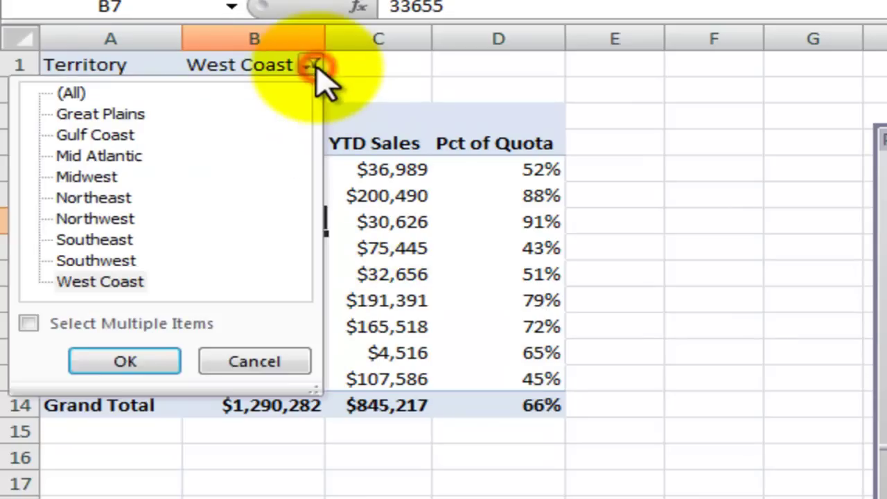
{"action": "left_click", "coordinate": [72, 93]}
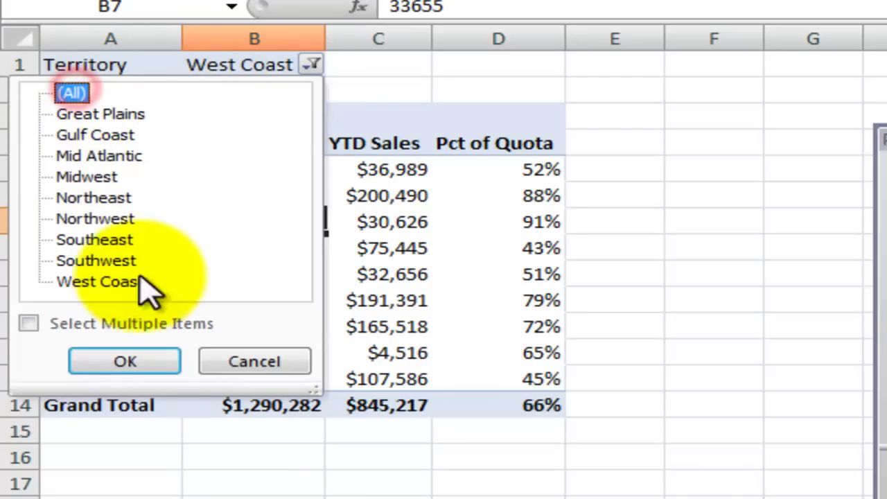
{"action": "left_click", "coordinate": [173, 359]}
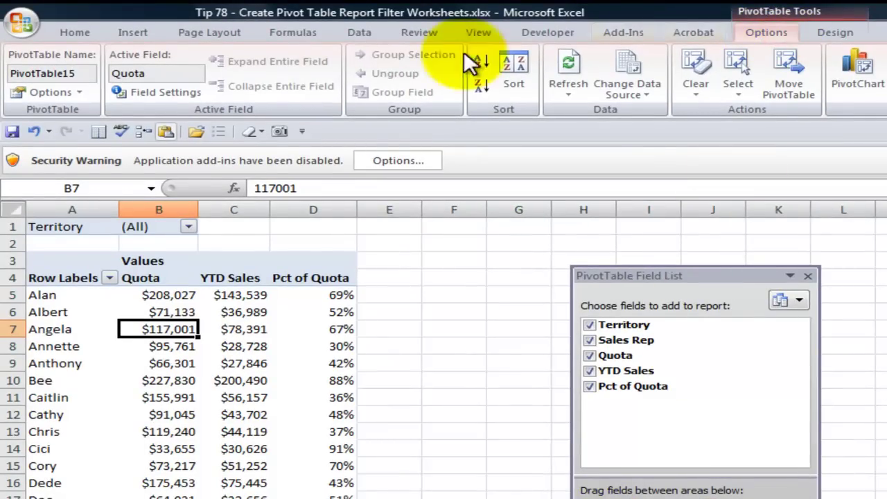
Choose Show Report Filter Pages from the PivotTable Options dropdown
{"action": "left_click", "coordinate": [80, 88]}
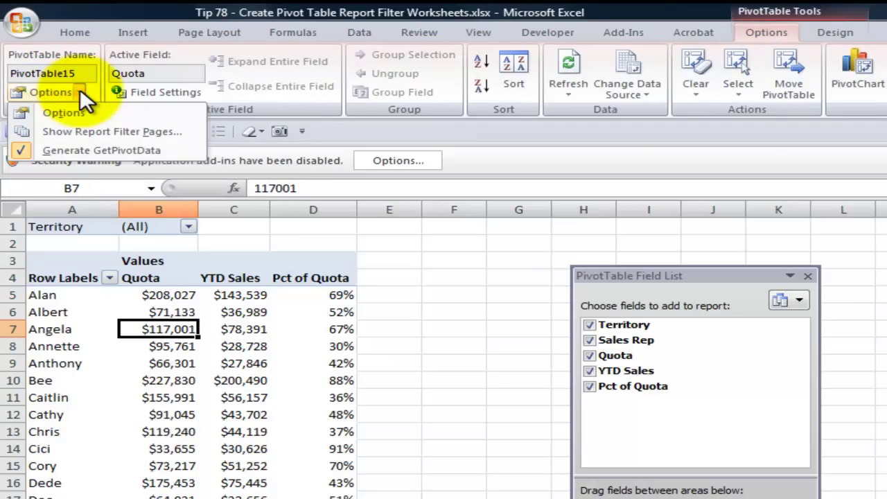
{"action": "left_click", "coordinate": [82, 131]}
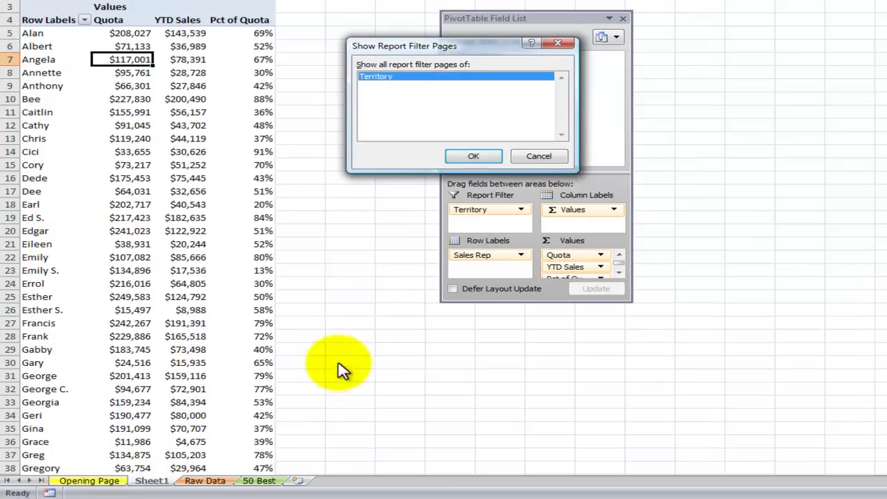
Create a sheet for each territory and browse the Gulf Coast through Northeast sheets
{"action": "left_click", "coordinate": [474, 155]}
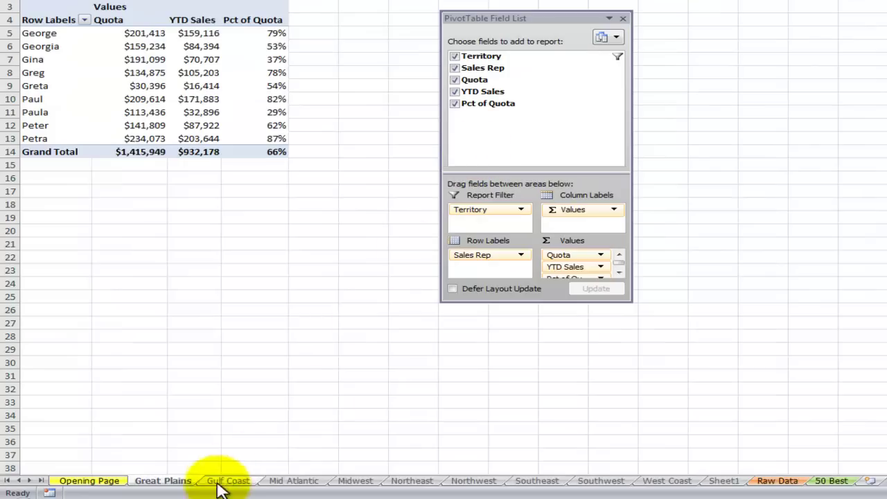
{"action": "left_click", "coordinate": [167, 483]}
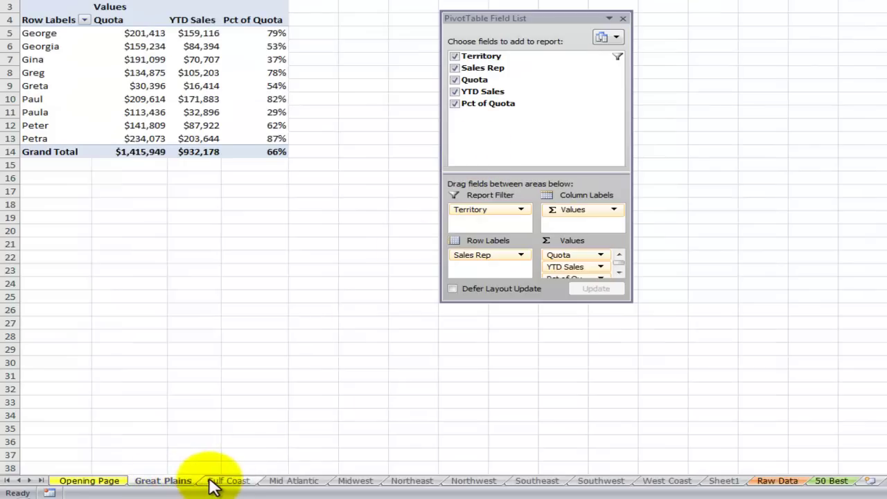
{"action": "left_click", "coordinate": [210, 483]}
{"action": "left_click", "coordinate": [291, 483]}
{"action": "left_click", "coordinate": [350, 483]}
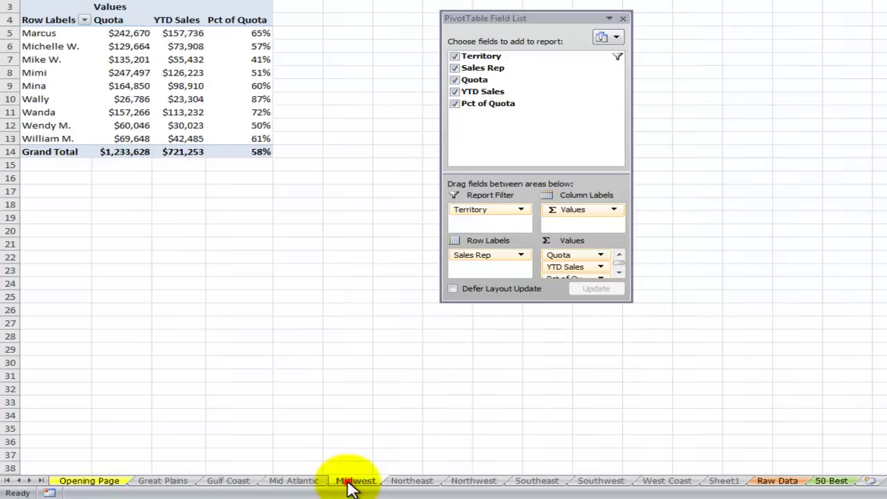
{"action": "left_click", "coordinate": [410, 483]}
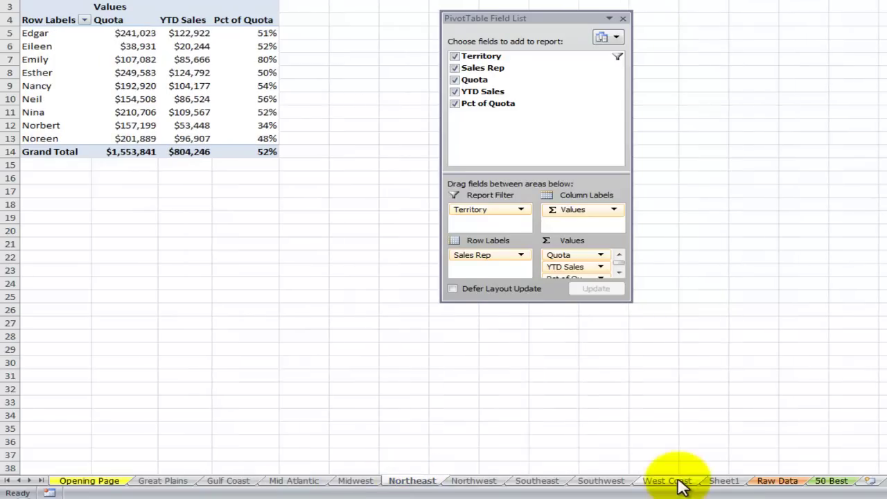
Rename Sheet1, which holds the full pivot, to 'Pivot Table'
{"action": "left_click", "coordinate": [720, 483]}
{"action": "double_click", "coordinate": [719, 481]}
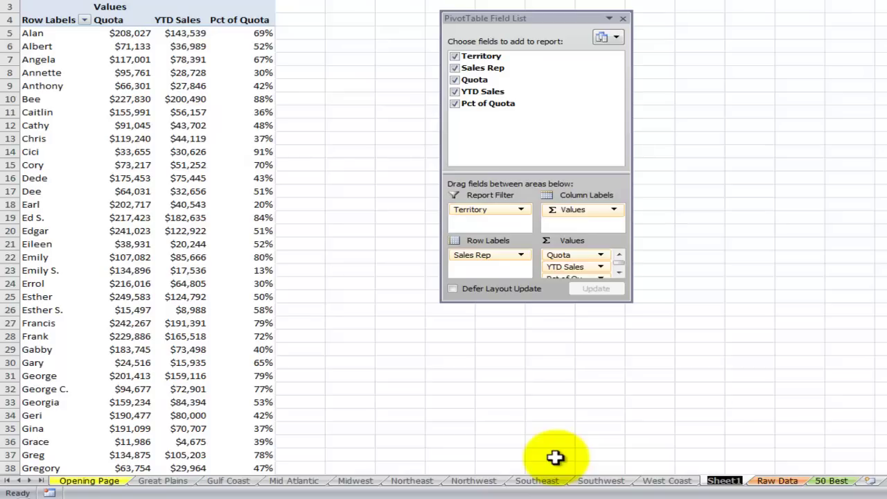
{"action": "type", "text": "Pivot"}
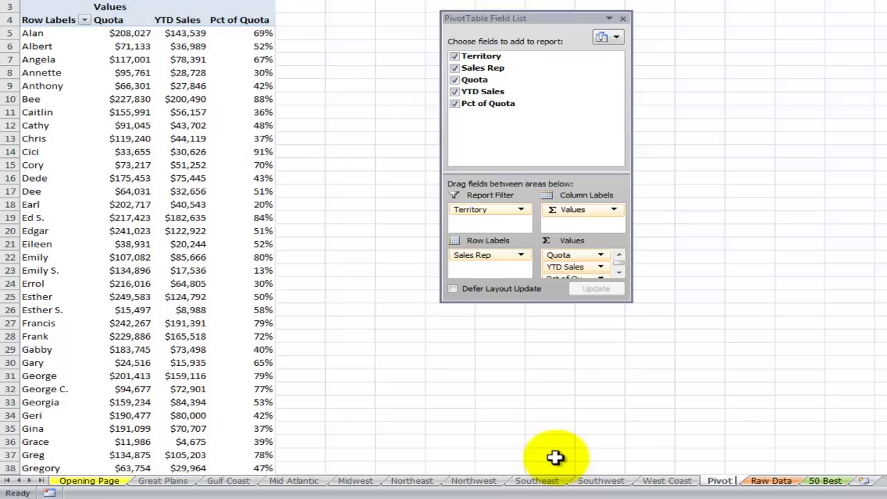
{"action": "type", "text": " Table"}
{"action": "key", "text": "Return"}
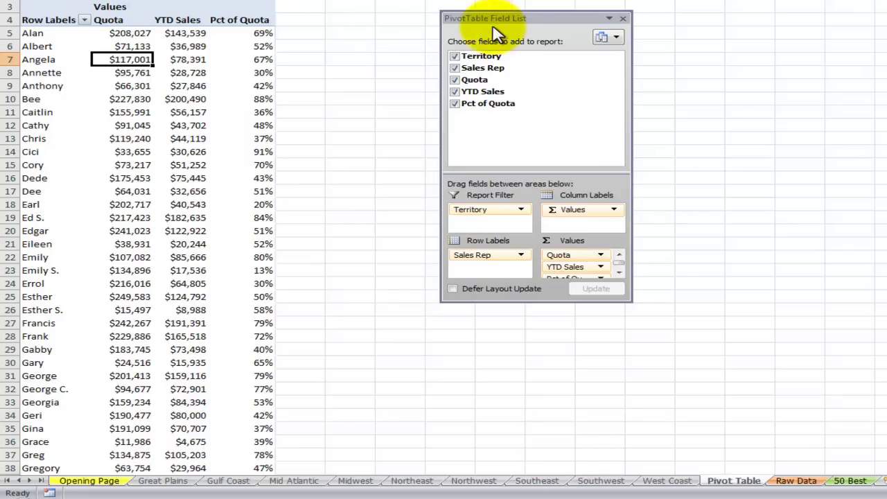
Close the PivotTable field list and check the West Coast sheet before returning to Pivot Table
{"action": "left_click_drag", "start_coordinate": [510, 19], "coordinate": [547, 16]}
{"action": "left_click", "coordinate": [656, 16]}
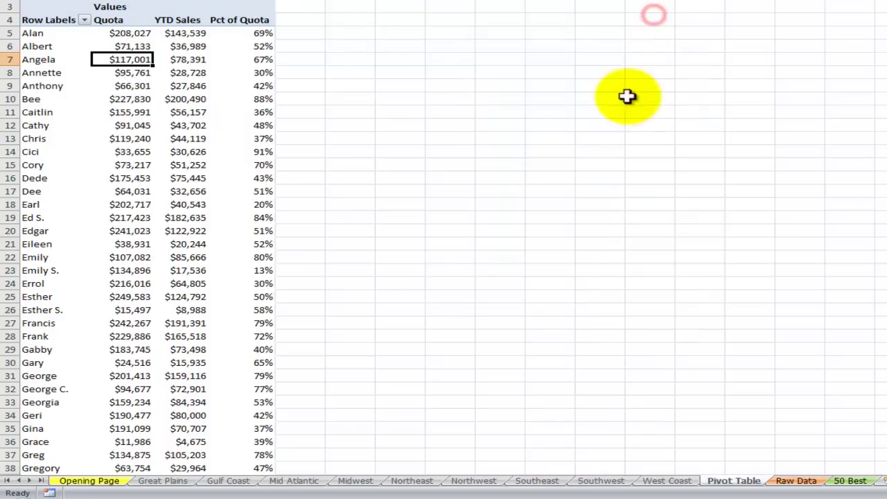
{"action": "left_click", "coordinate": [668, 483]}
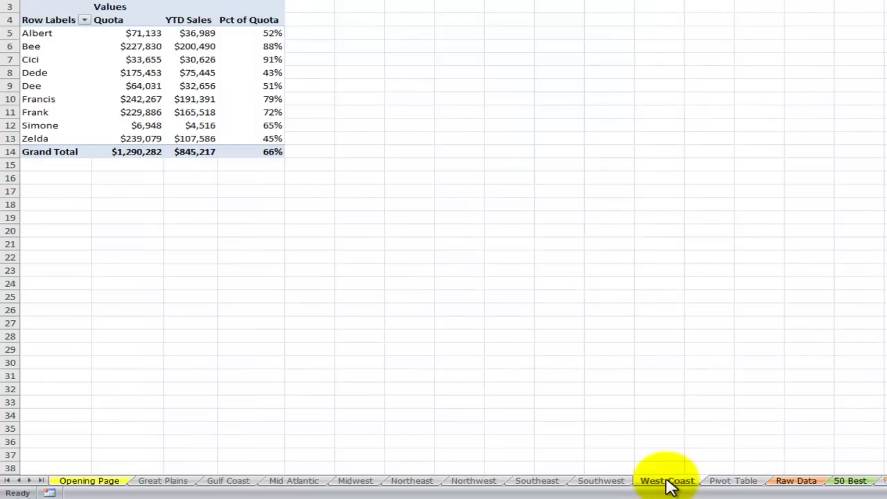
{"action": "left_click", "coordinate": [725, 481]}
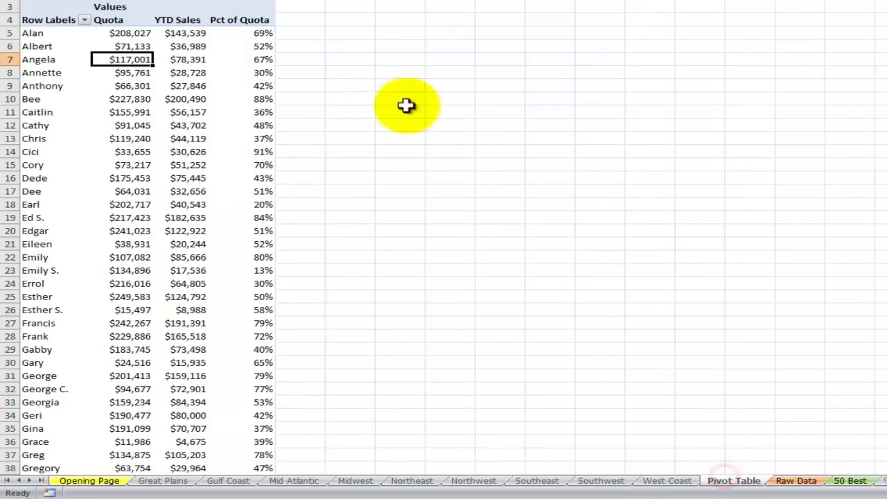
{"action": "mouse_move", "coordinate": [114, 120]}
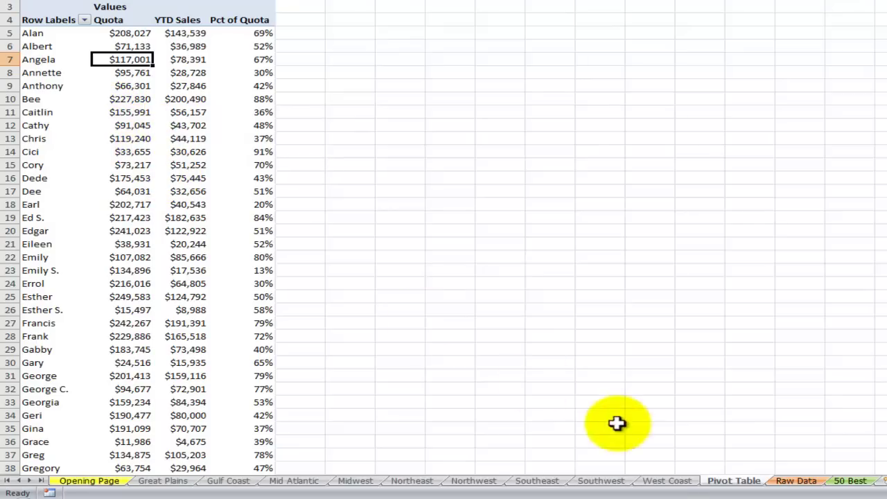
Copy the entire West Coast PivotTable and paste it at cell F2 of the Pivot Table sheet
{"action": "left_click", "coordinate": [665, 481]}
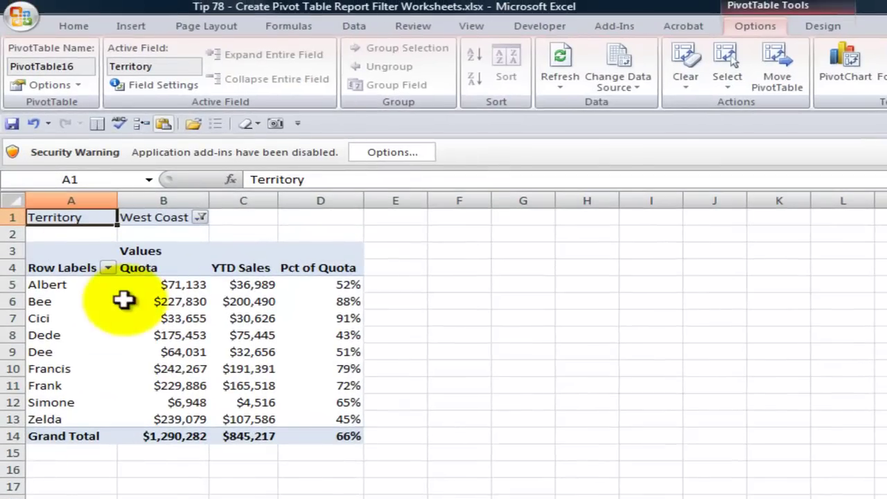
{"action": "left_click", "coordinate": [187, 317]}
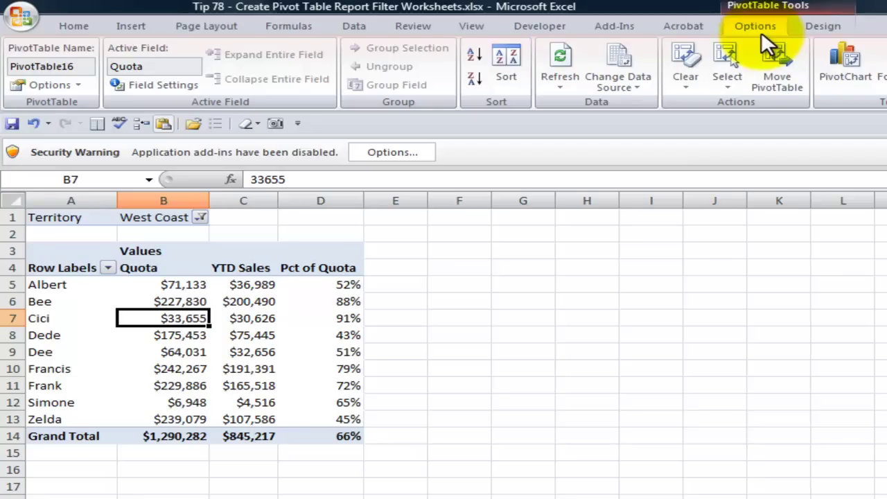
{"action": "left_click", "coordinate": [724, 80]}
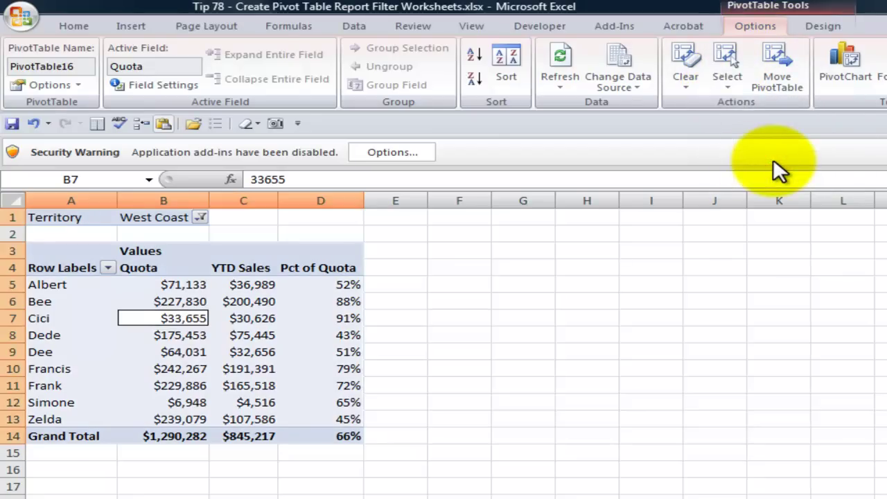
{"action": "left_click", "coordinate": [71, 27]}
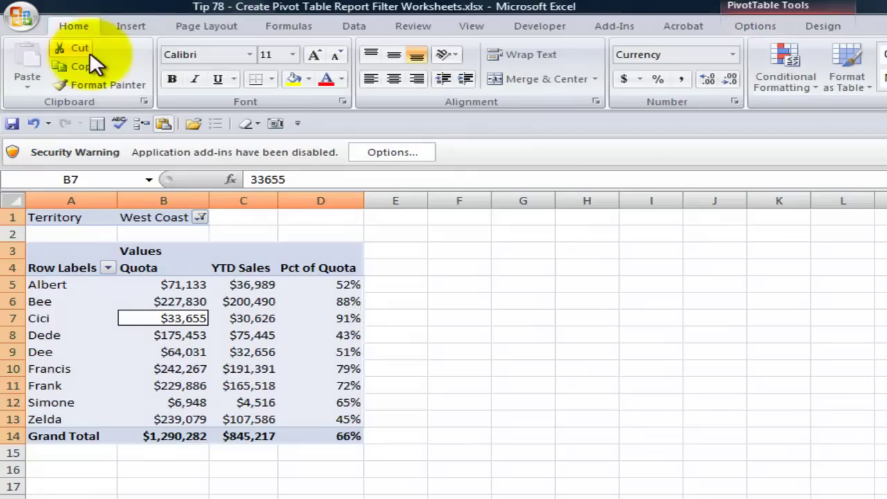
{"action": "left_click", "coordinate": [85, 64]}
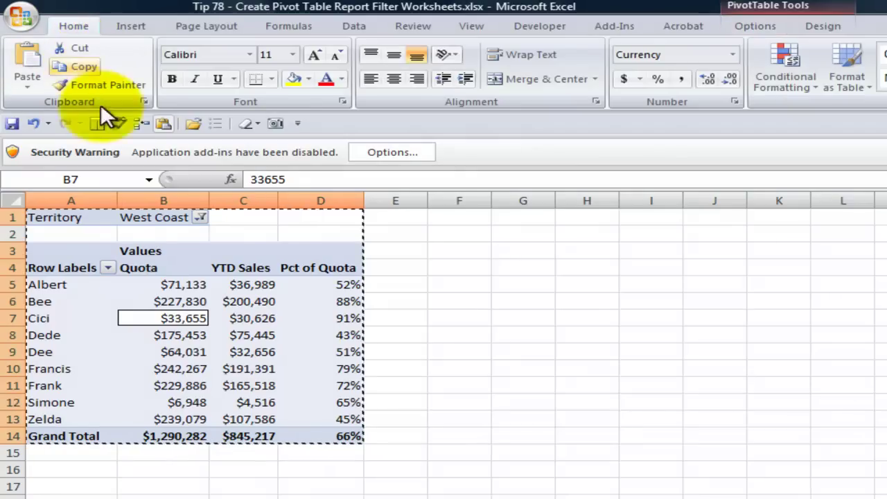
{"action": "key", "text": "ctrl+Page_Down"}
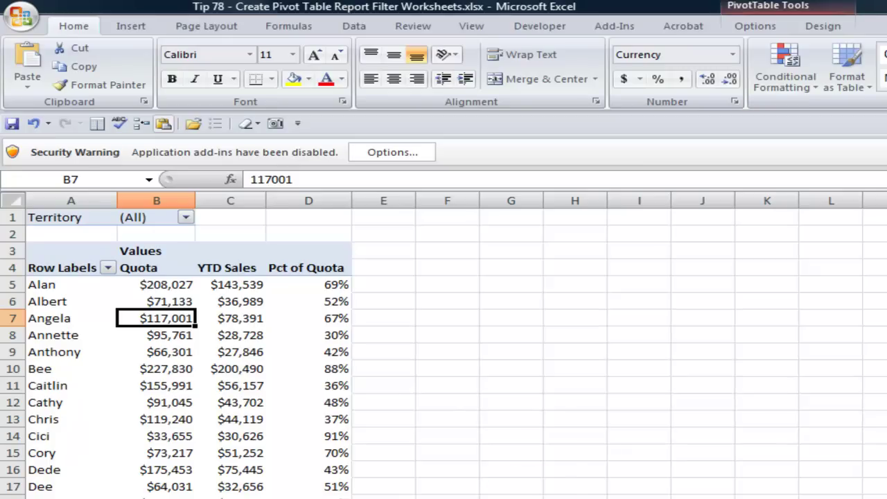
{"action": "left_click", "coordinate": [447, 232]}
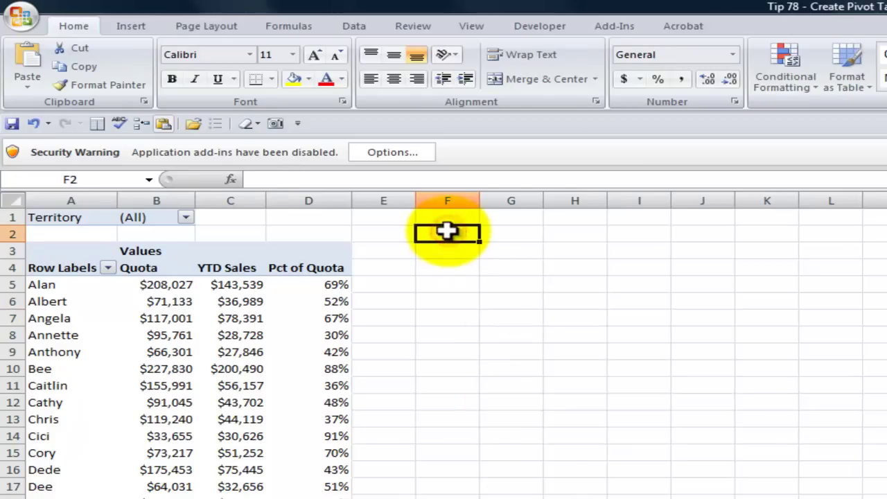
{"action": "left_click", "coordinate": [28, 65]}
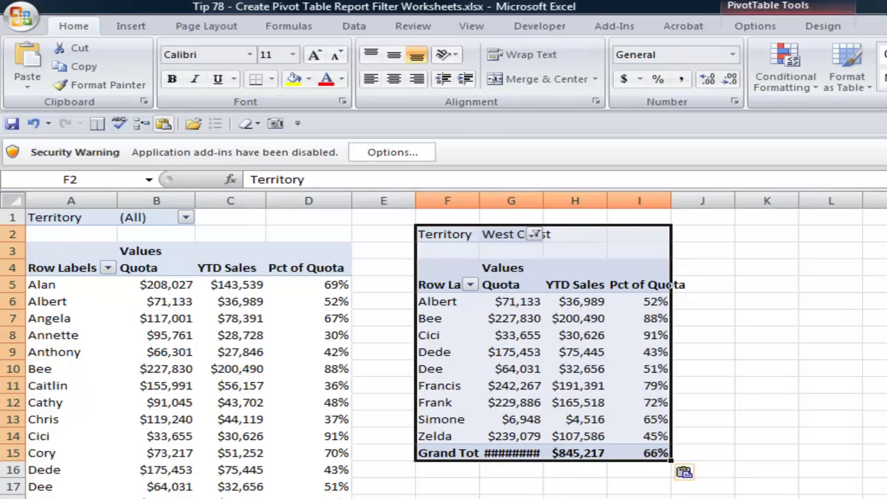
Select and copy the entire Southwest PivotTable
{"action": "key", "text": "ctrl+Page_Down"}
{"action": "left_click", "coordinate": [273, 354]}
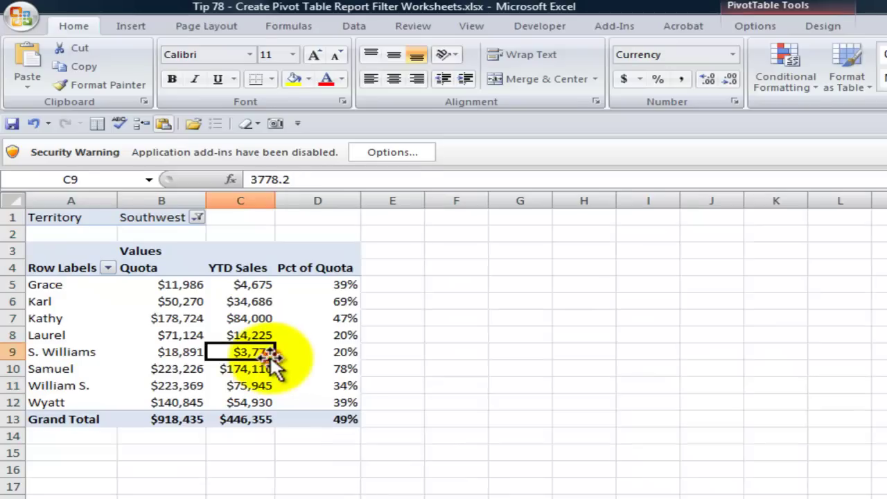
{"action": "left_click", "coordinate": [755, 24]}
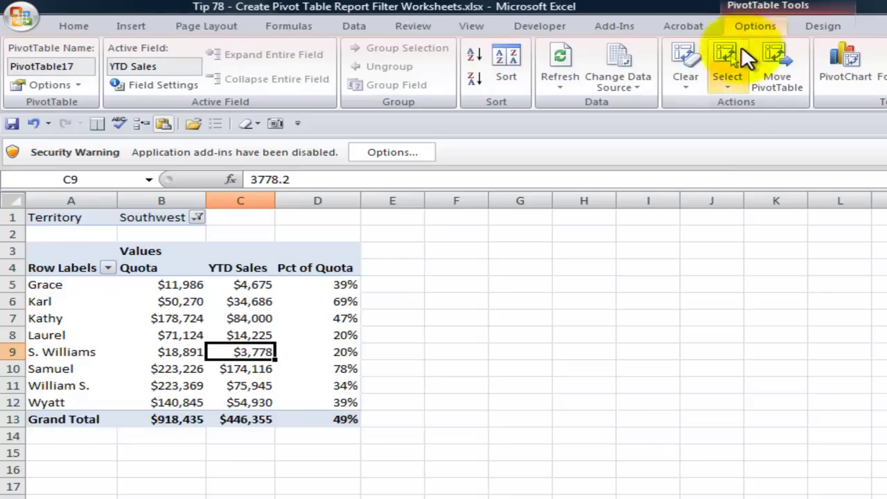
{"action": "left_click", "coordinate": [728, 83]}
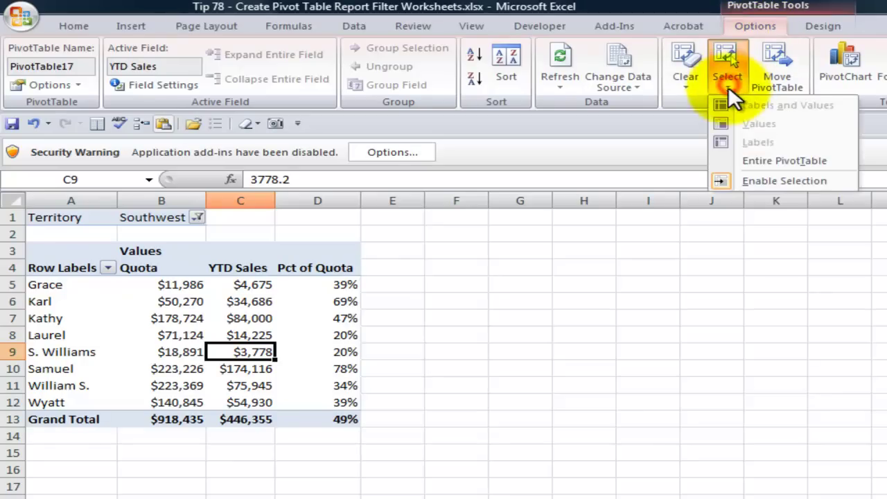
{"action": "left_click", "coordinate": [775, 162]}
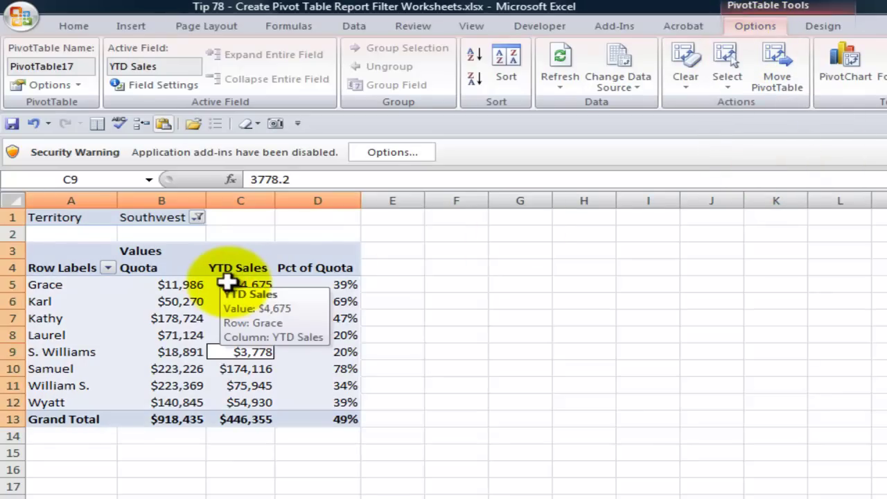
{"action": "key", "text": "ctrl+c"}
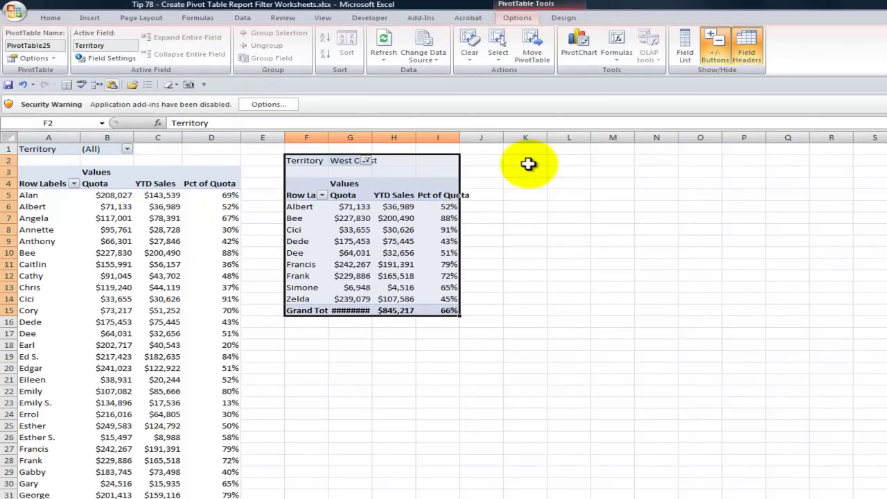
Paste the Southwest PivotTable at K2, widening column I and auto-fitting column N
{"action": "left_click", "coordinate": [755, 232]}
{"action": "right_click", "coordinate": [528, 163]}
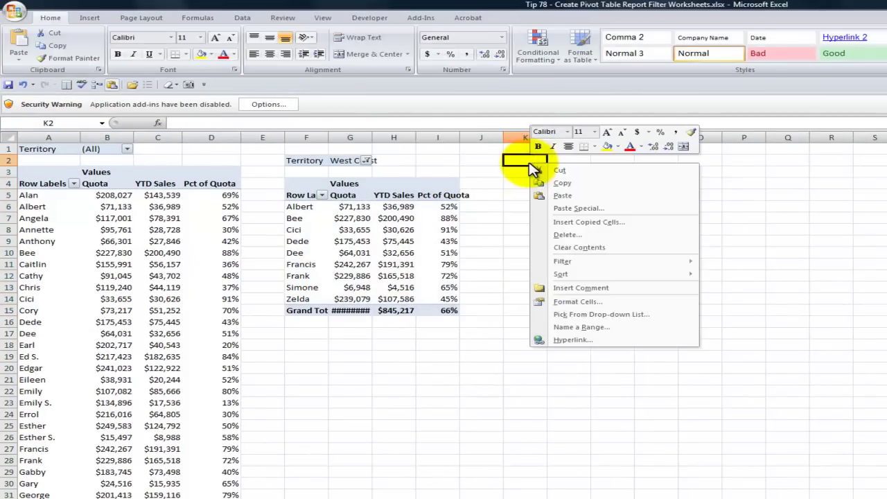
{"action": "left_click", "coordinate": [562, 196]}
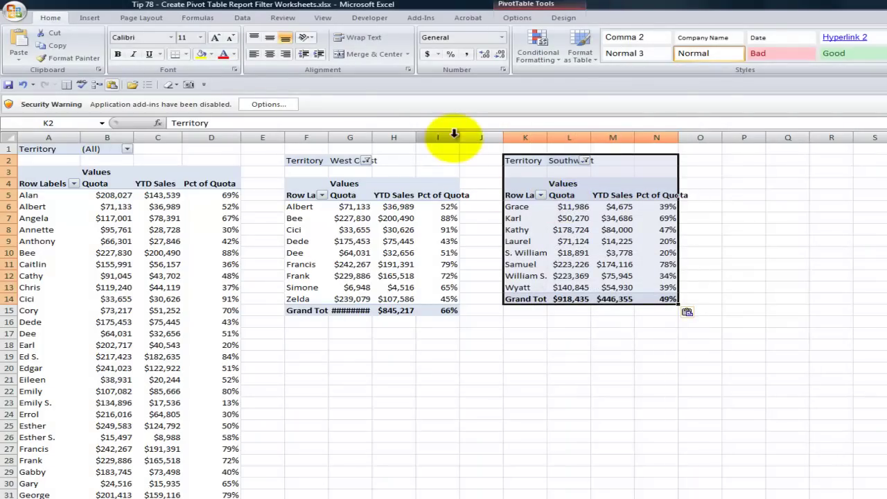
{"action": "left_click_drag", "start_coordinate": [459, 138], "coordinate": [474, 139]}
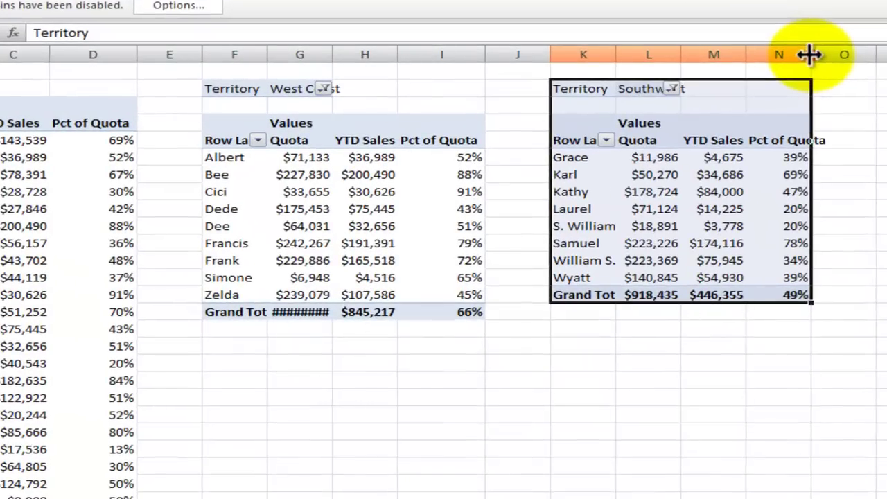
{"action": "double_click", "coordinate": [810, 55]}
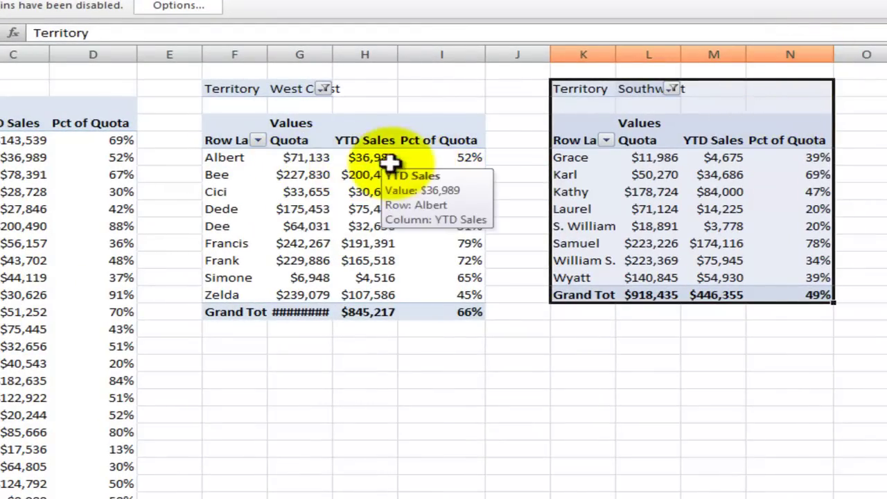
{"action": "left_click", "coordinate": [371, 160]}
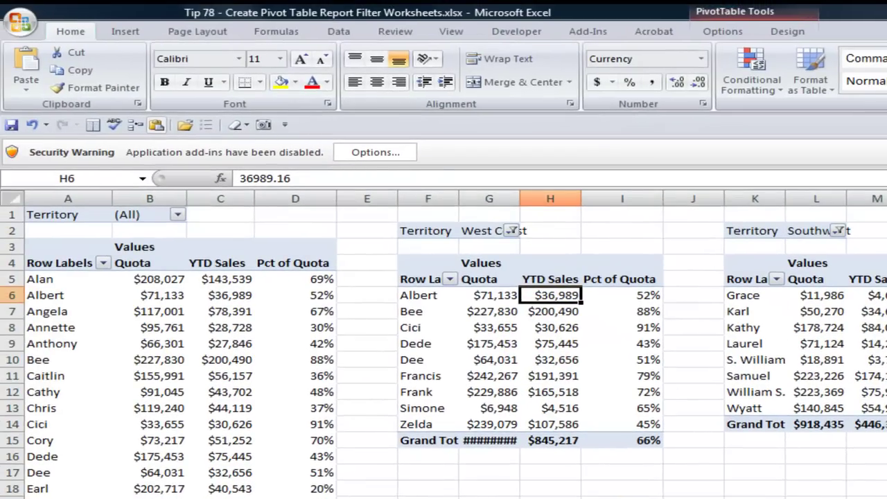
Sort the source data rows by Sales Rep, A to Z
{"action": "key", "text": "ctrl+Page_Down"}
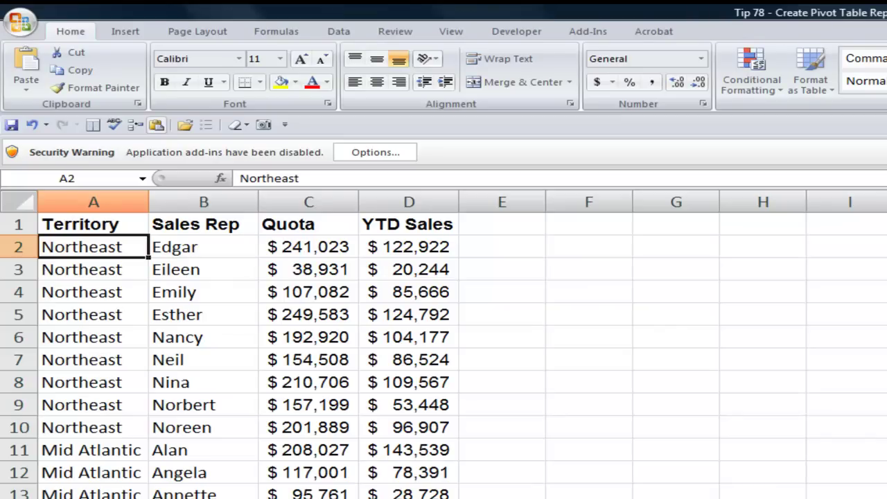
{"action": "left_click", "coordinate": [207, 247]}
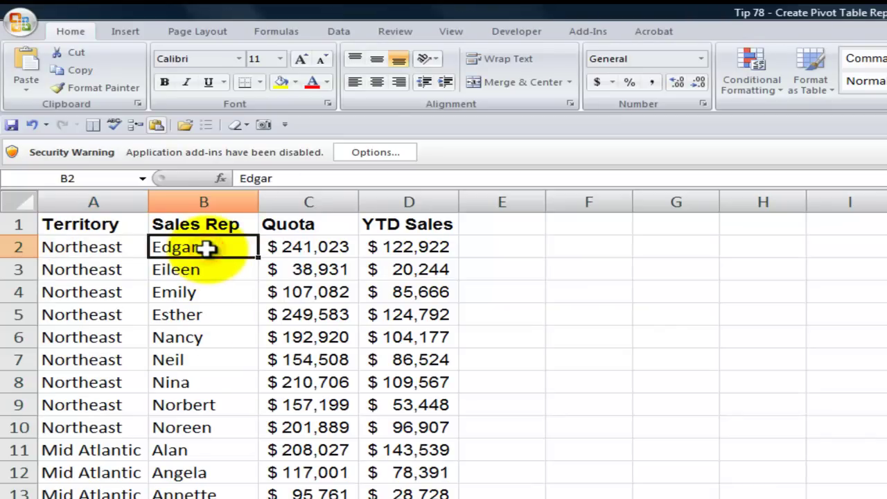
{"action": "right_click", "coordinate": [207, 247]}
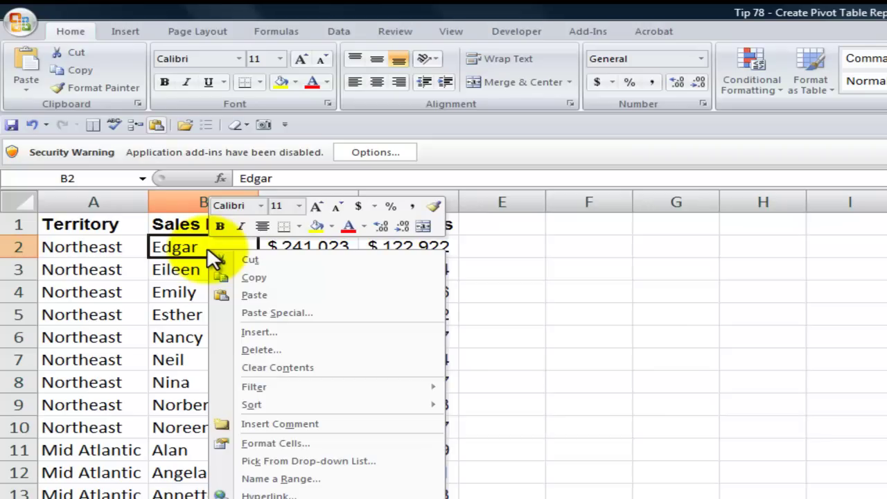
{"action": "left_click", "coordinate": [206, 248]}
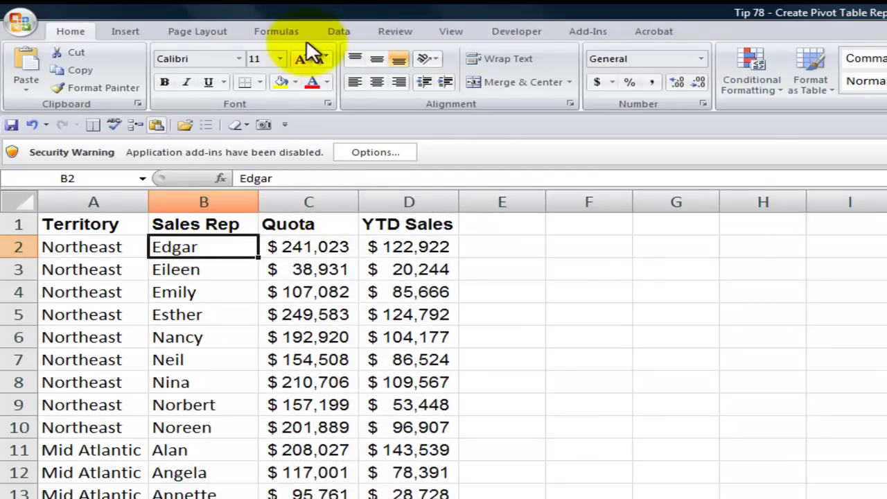
{"action": "left_click", "coordinate": [337, 32]}
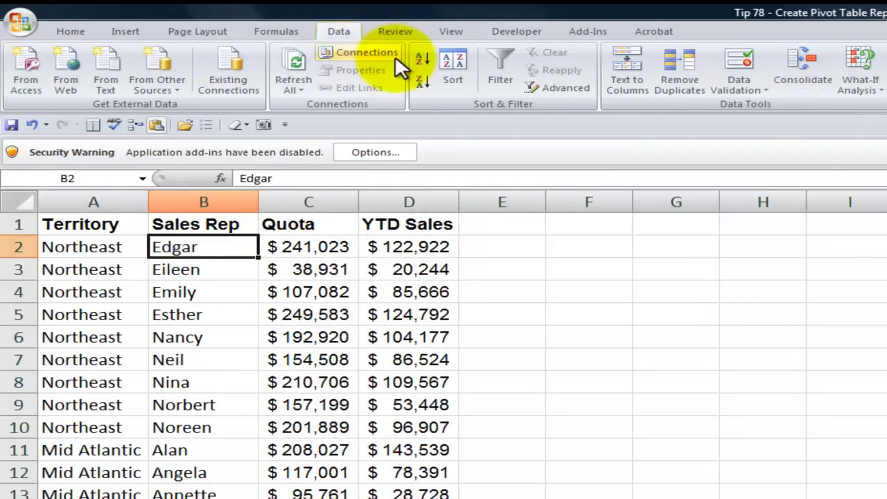
{"action": "left_click", "coordinate": [422, 61]}
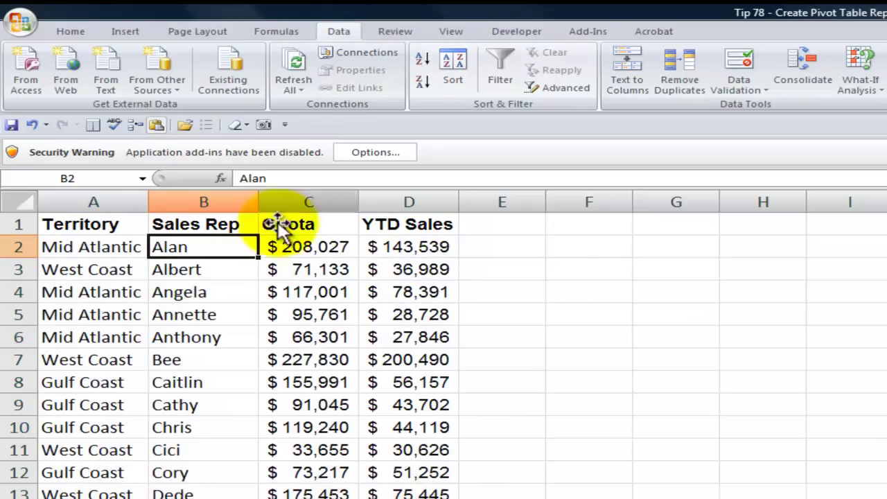
Change Albert's YTD Sales in D3 to 50,000 and go back to the Pivot Table sheet
{"action": "left_click", "coordinate": [394, 269]}
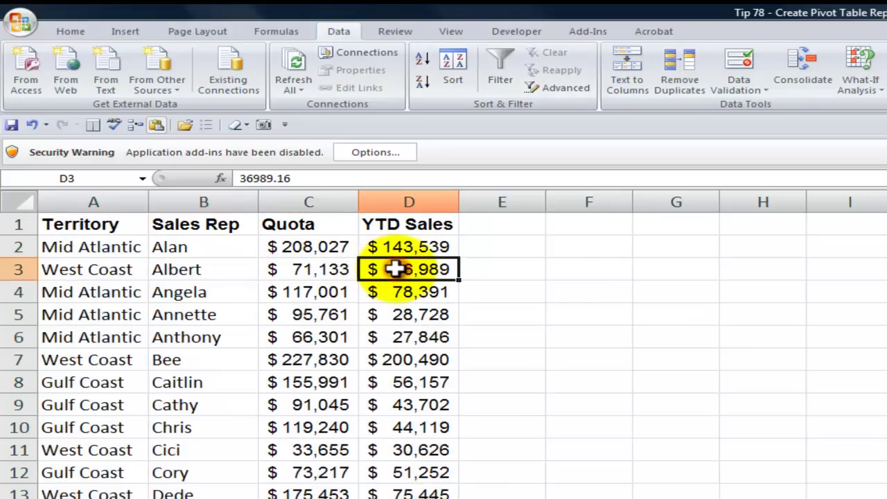
{"action": "type", "text": "50000"}
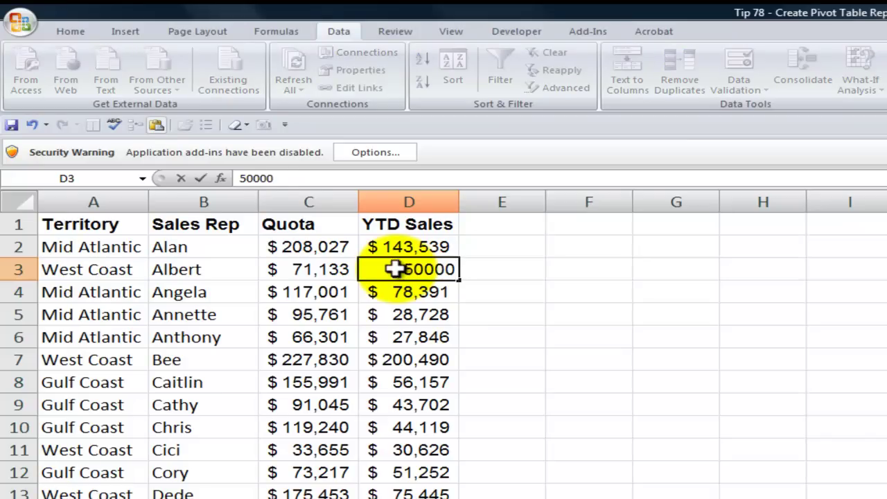
{"action": "key", "text": "Return"}
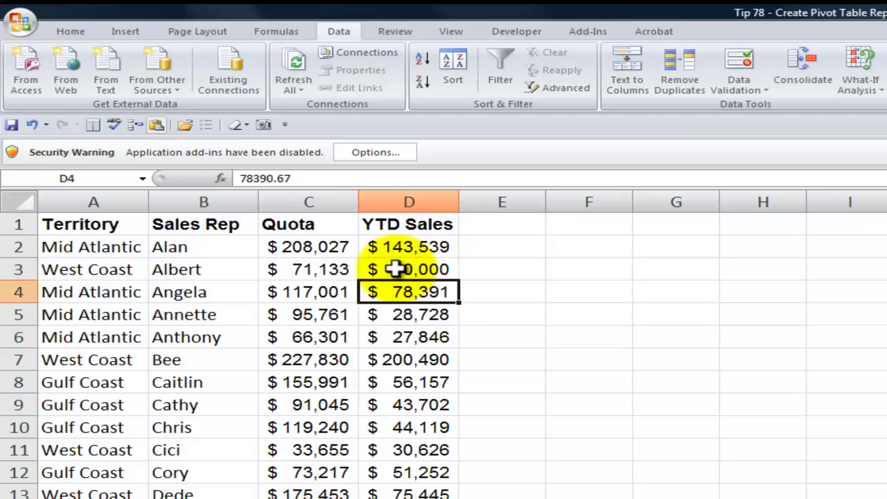
{"action": "key", "text": "ctrl+Page_Down"}
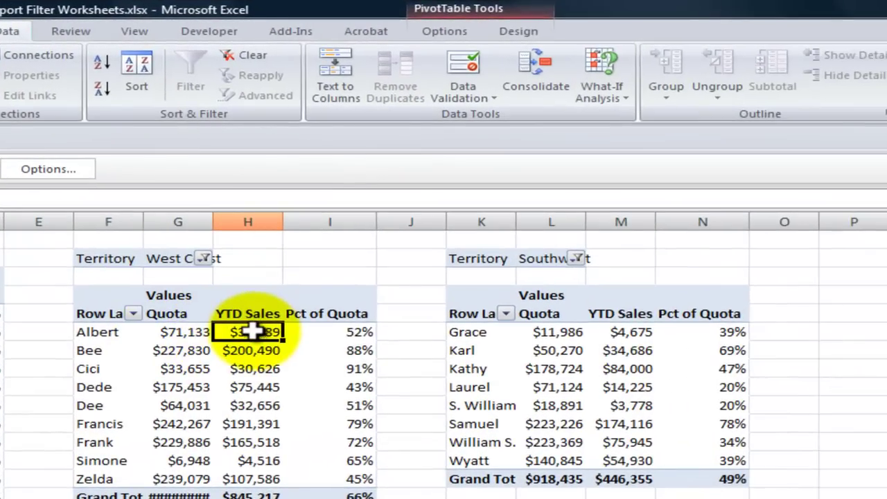
Run Refresh All and confirm Albert's YTD Sales now reads $50,000
{"action": "mouse_move", "coordinate": [551, 295]}
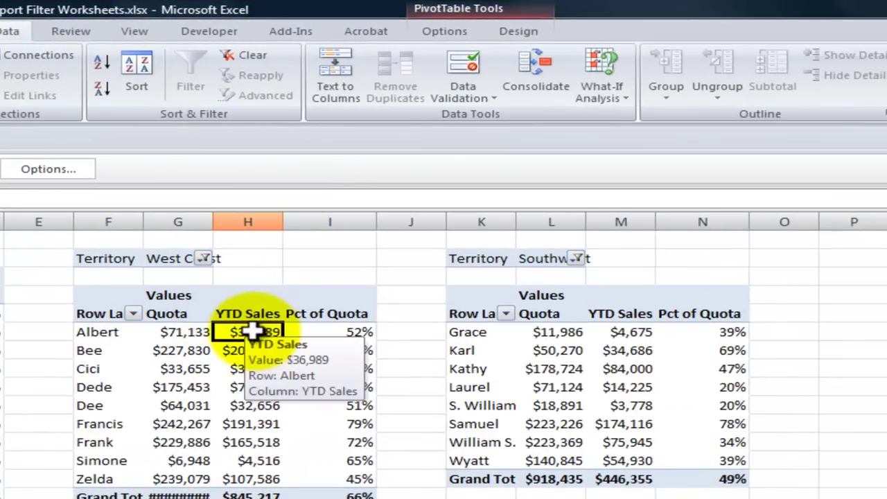
{"action": "left_click", "coordinate": [437, 33]}
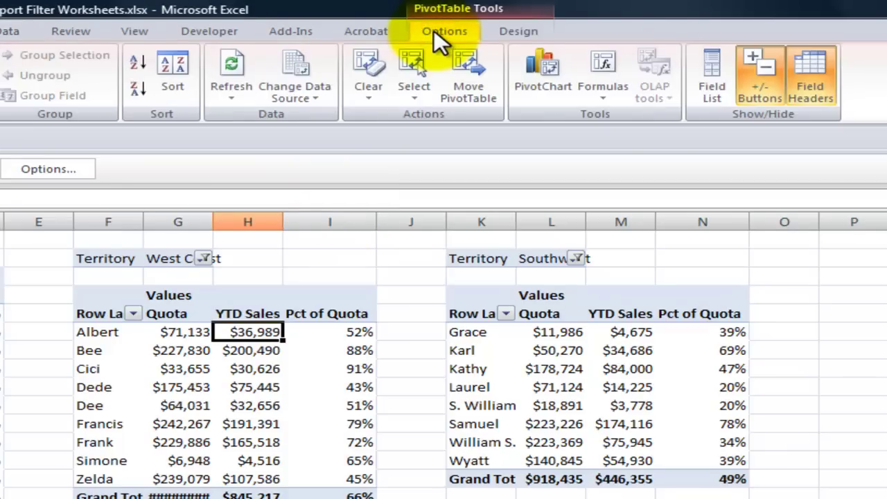
{"action": "left_click", "coordinate": [233, 89]}
{"action": "left_click", "coordinate": [276, 138]}
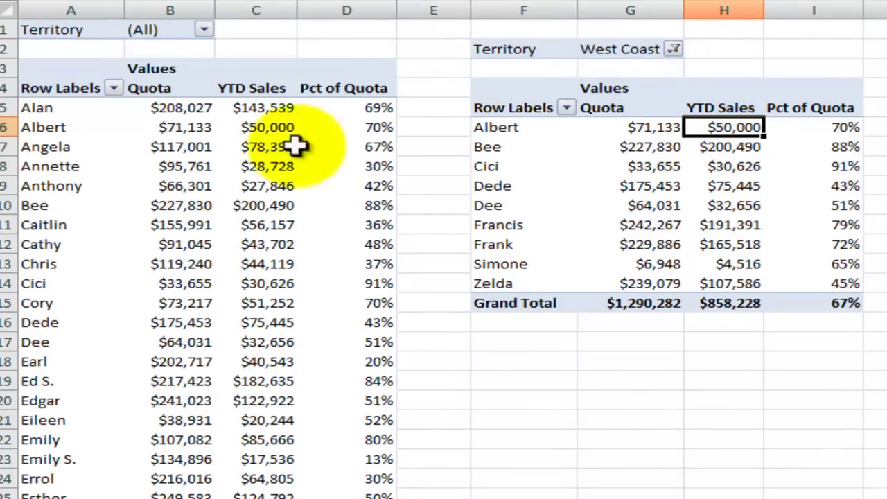
{"action": "left_click", "coordinate": [270, 127]}
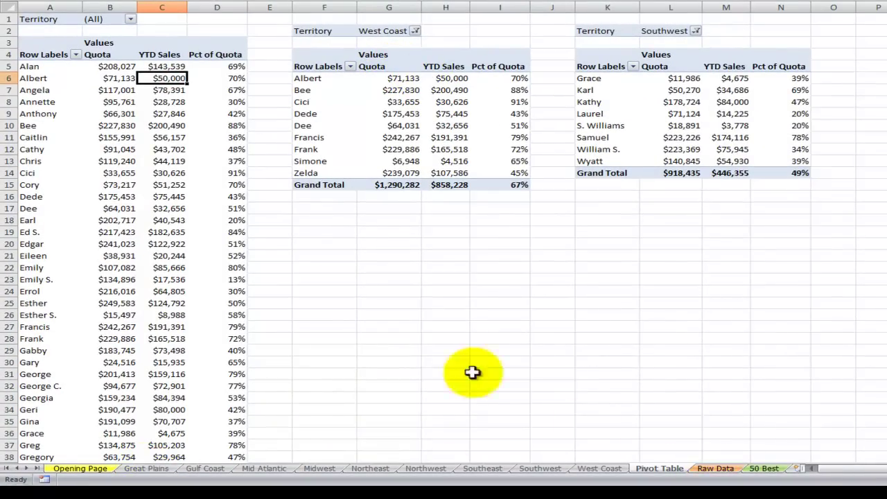
{"action": "mouse_move", "coordinate": [230, 69]}
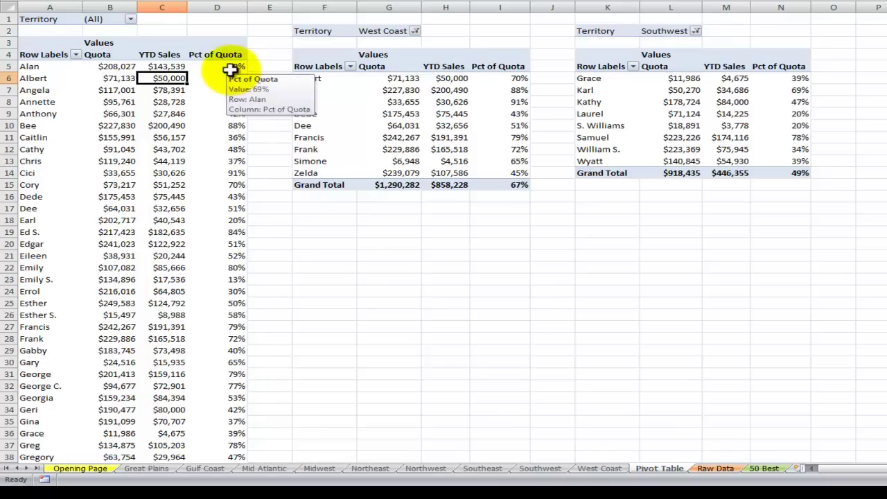
Switch to the 50 Best sheet
{"action": "left_click", "coordinate": [764, 469]}
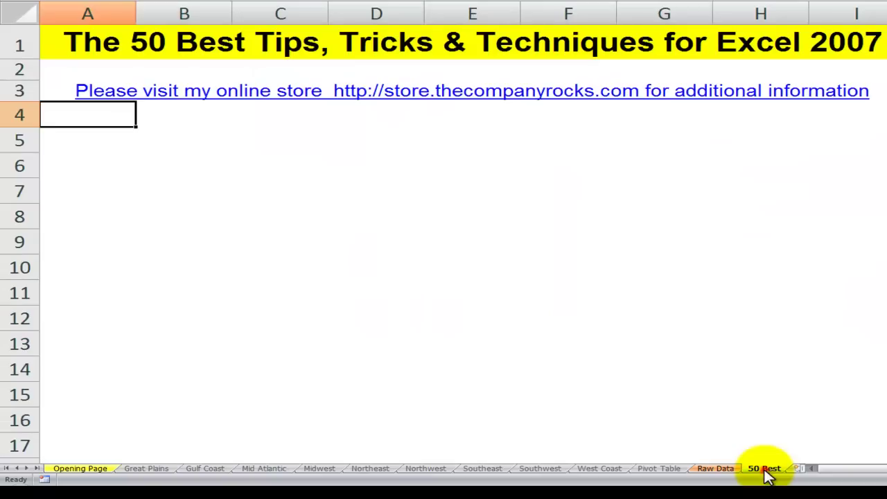